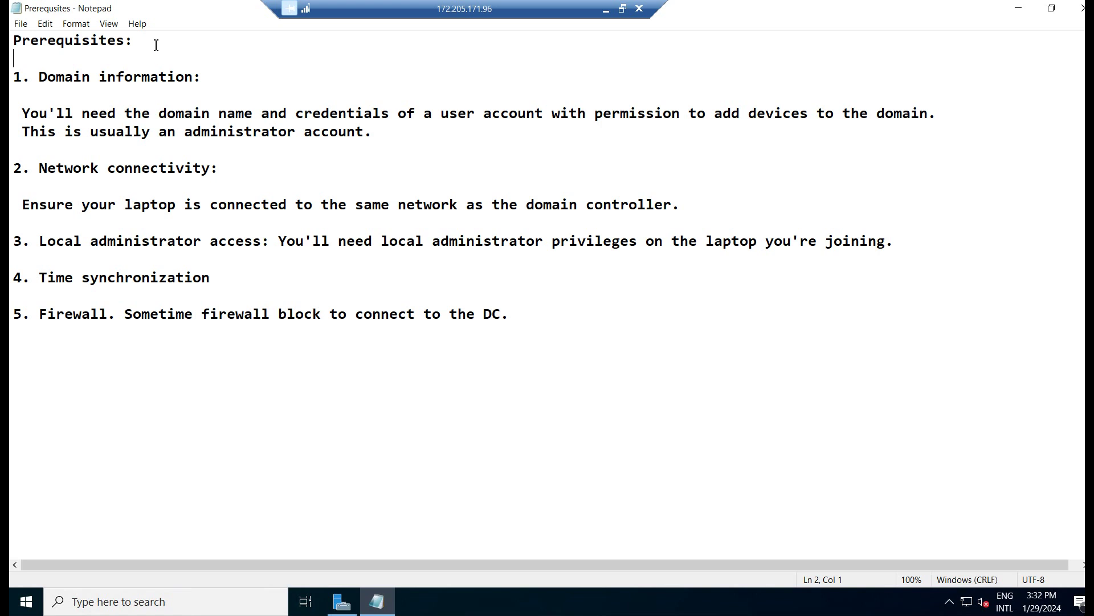
# Step: Review the domain information, network connectivity, local administrator access and time synchronization prerequisites in the note
pyautogui.hotkey('shift', 'Left')
pyautogui.hotkey('shift', 'Left')
pyautogui.hotkey('shift', 'Left')
pyautogui.hotkey('shift', 'Left')
pyautogui.hotkey('shift', 'Left')
pyautogui.hotkey('shift', 'Left')
pyautogui.hotkey('shift', 'Left')
pyautogui.hotkey('shift', 'Left')
pyautogui.hotkey('shift', 'Left')
pyautogui.hotkey('shift', 'Left')
pyautogui.hotkey('shift', 'Left')
pyautogui.hotkey('shift', 'Left')
pyautogui.hotkey('shift', 'Left')
pyautogui.hotkey('shift', 'Left')
pyautogui.hotkey('shift', 'Left')
pyautogui.hotkey('shift', 'Left')
pyautogui.hotkey('shift', 'Left')
pyautogui.hotkey('shift', 'Left')
pyautogui.hotkey('shift', 'Left')
pyautogui.hotkey('shift', 'Left')
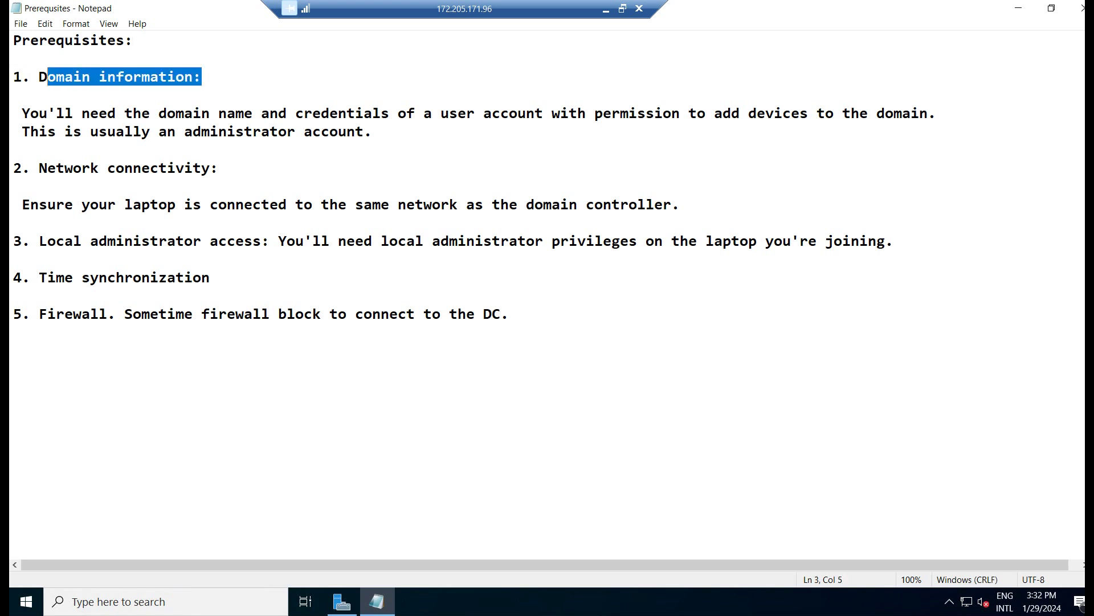
pyautogui.click(83, 119)
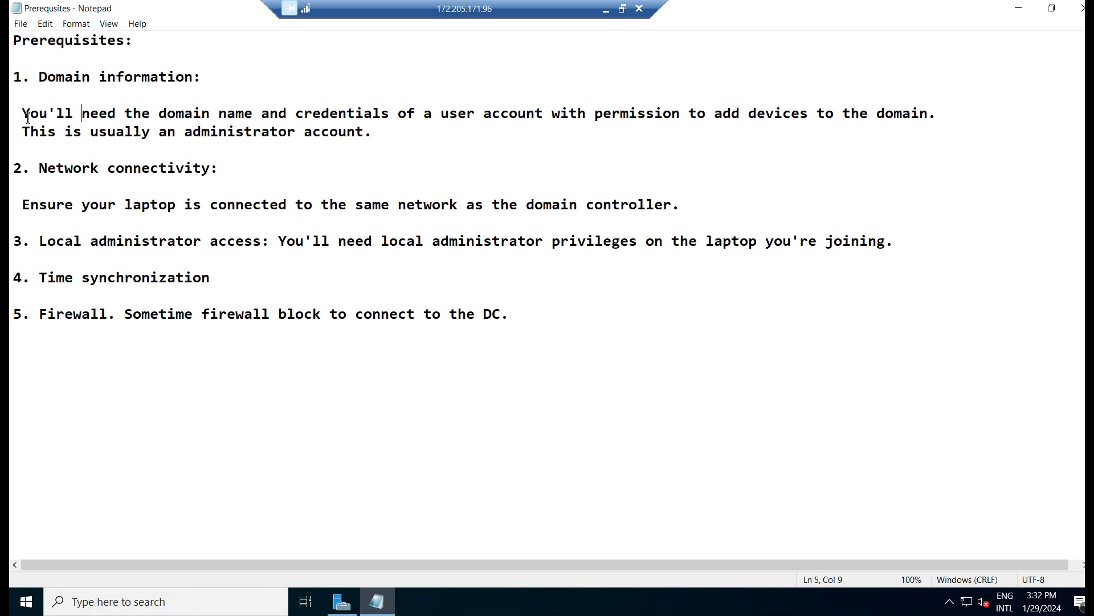
pyautogui.moveTo(23, 112); pyautogui.dragTo(941, 120)
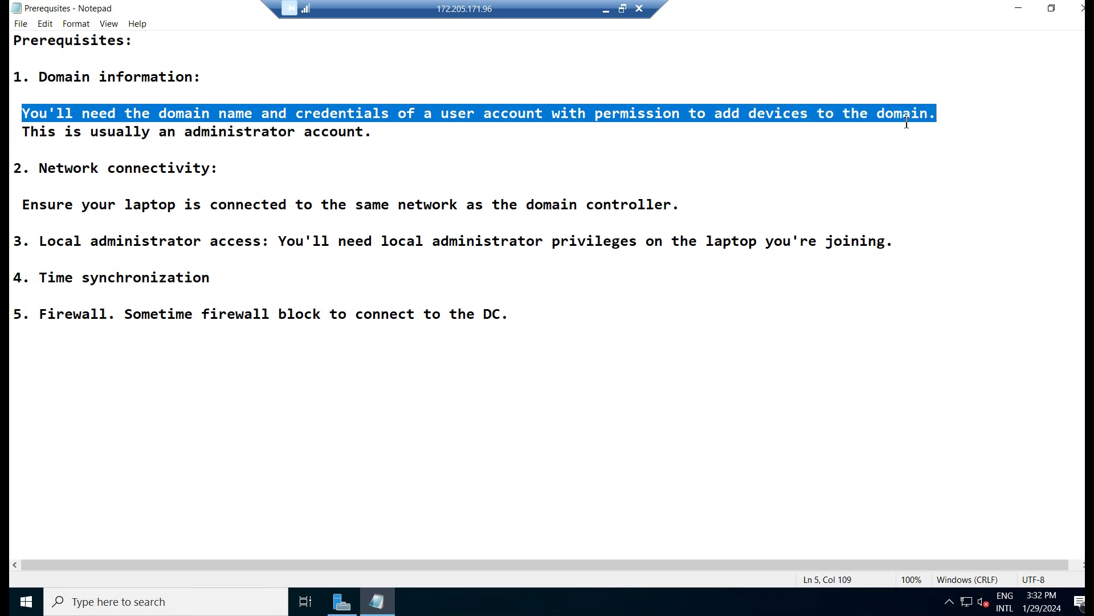
pyautogui.moveTo(384, 135); pyautogui.dragTo(14, 132)
pyautogui.moveTo(228, 168); pyautogui.dragTo(683, 206)
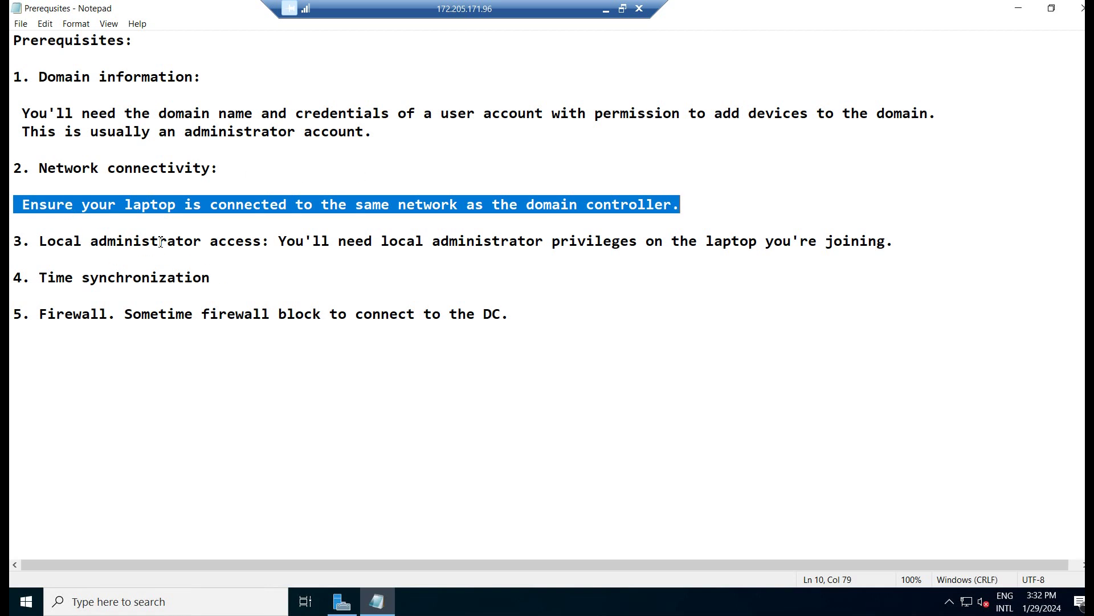
pyautogui.moveTo(47, 241); pyautogui.dragTo(269, 241)
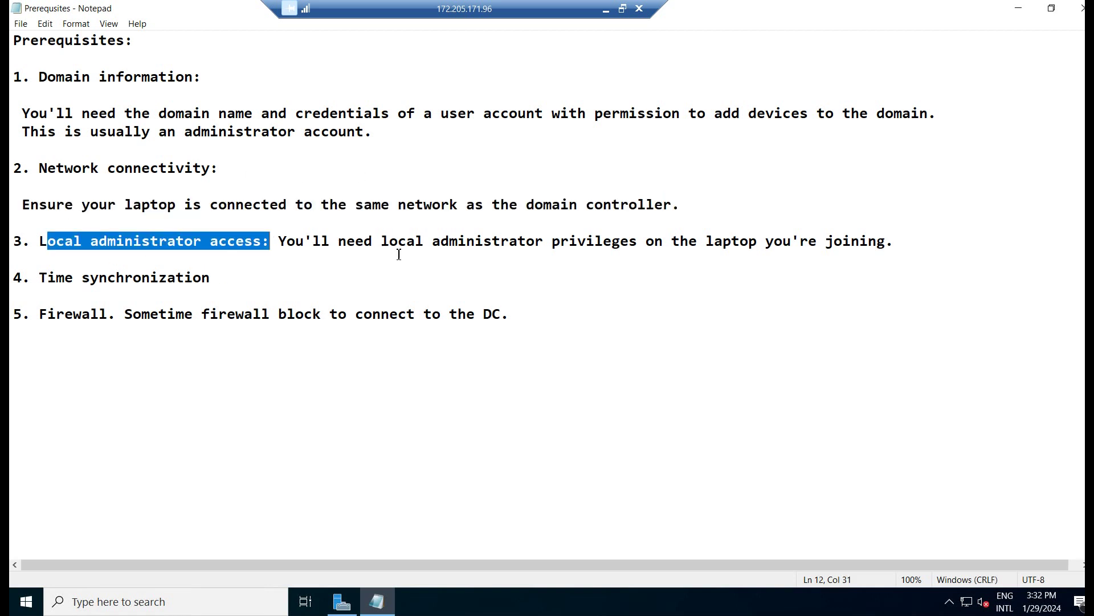
pyautogui.click(346, 260)
pyautogui.moveTo(212, 278); pyautogui.dragTo(37, 274)
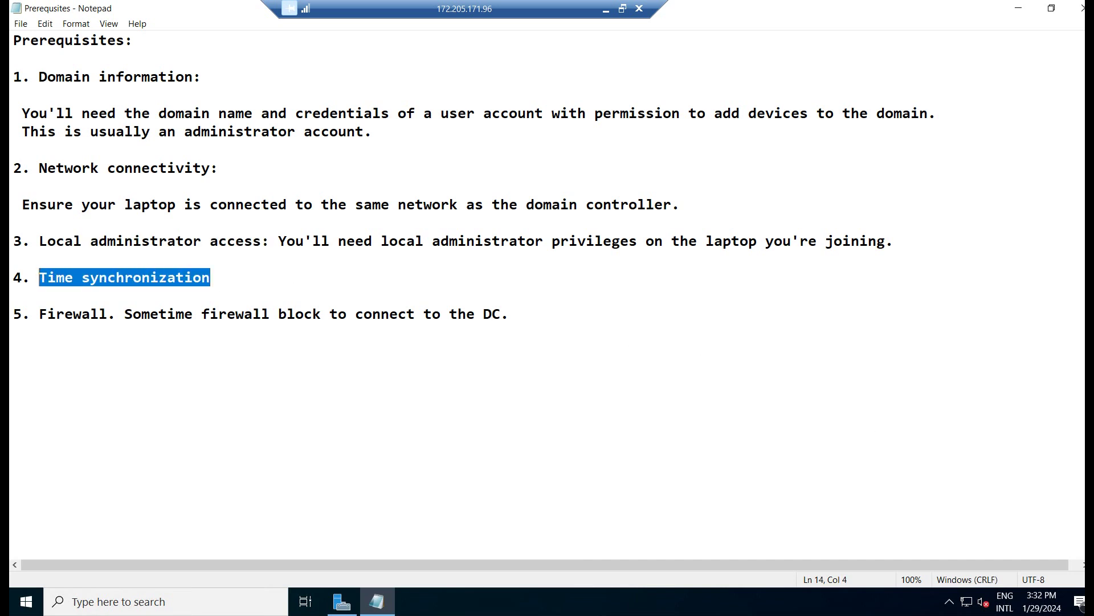
# Step: Check the system date and time for the time synchronization item, and read the firewall prerequisite
pyautogui.click(1046, 605)
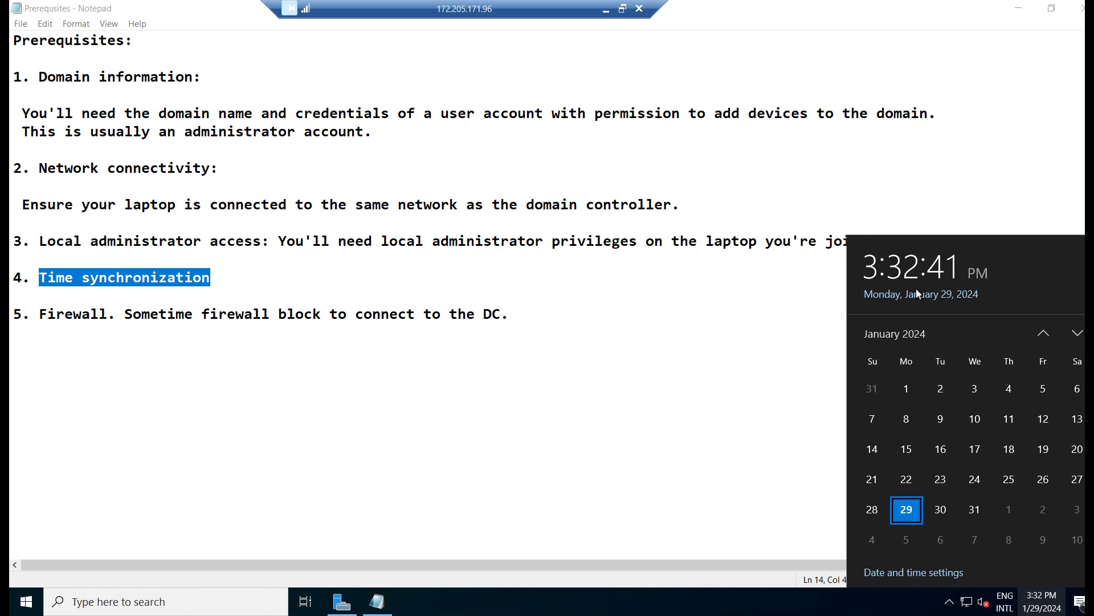
pyautogui.click(765, 307)
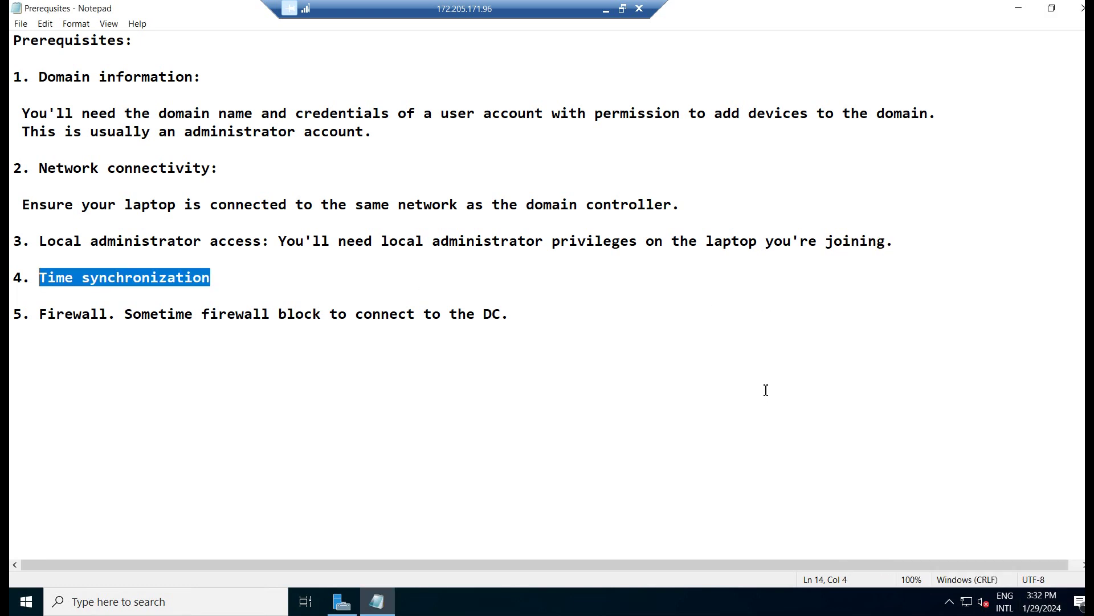
pyautogui.click(1045, 605)
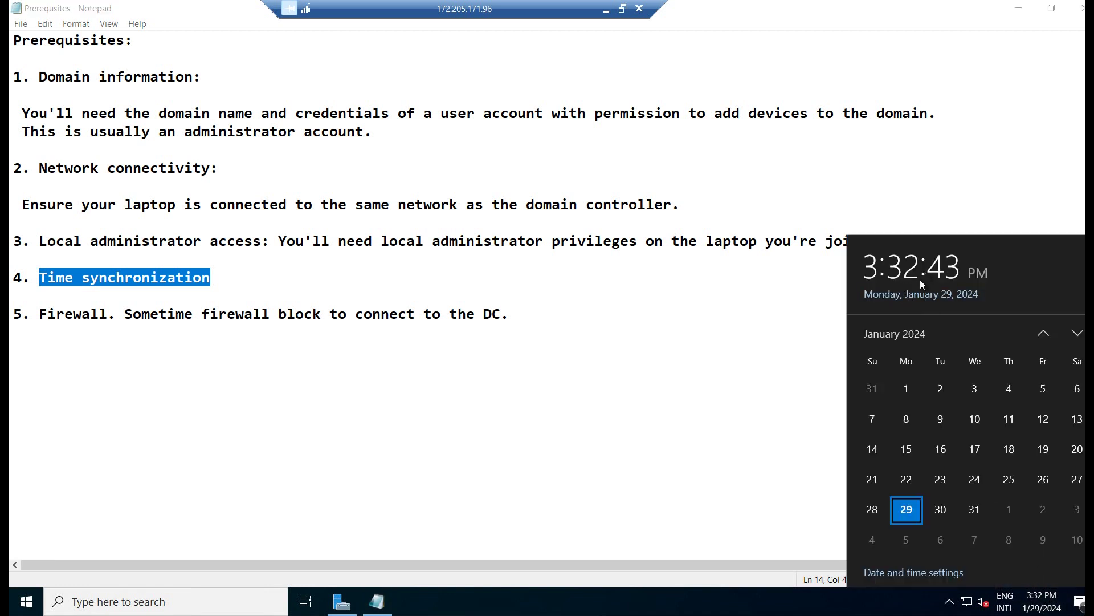
pyautogui.click(423, 283)
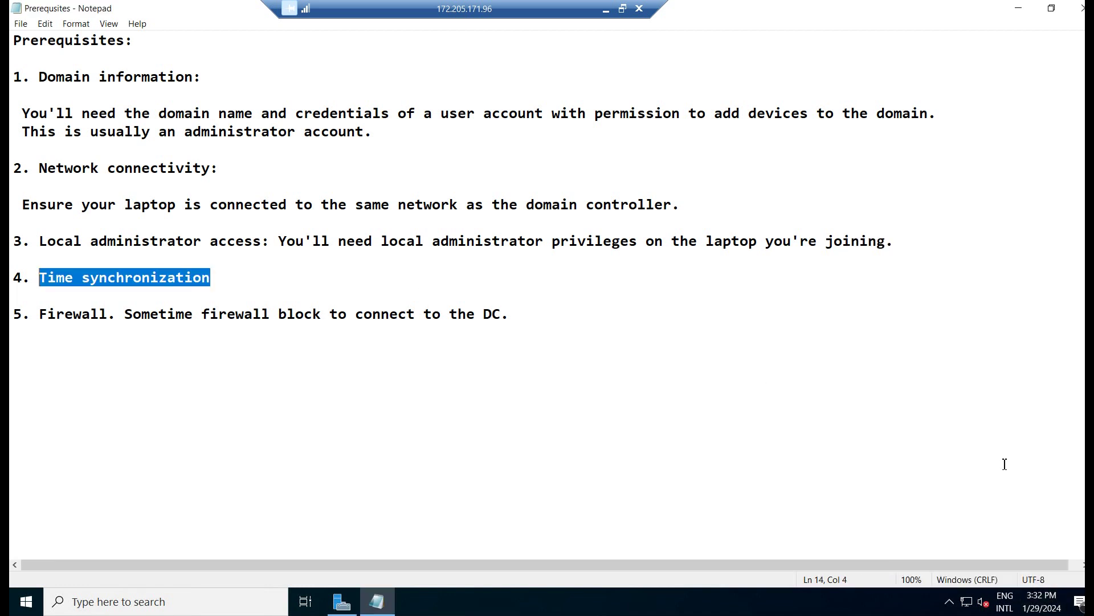
pyautogui.click(1048, 603)
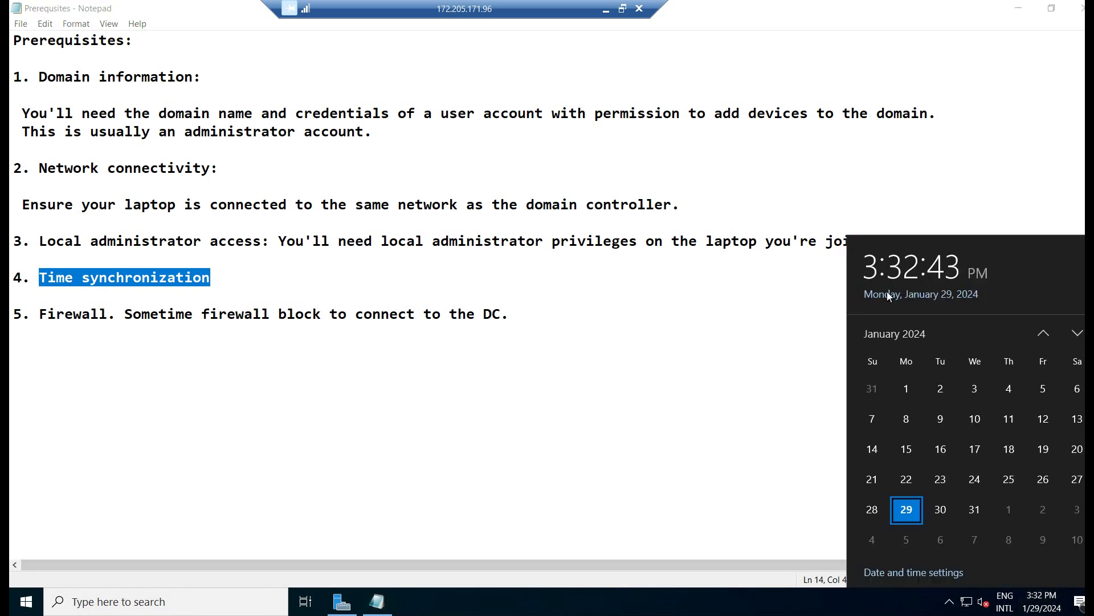
pyautogui.click(228, 291)
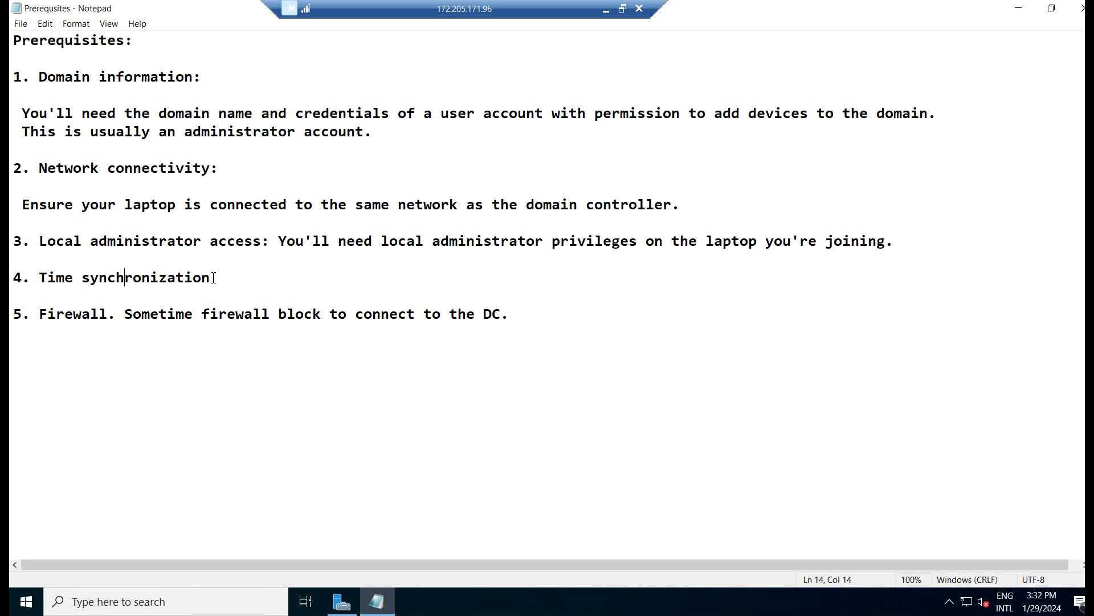
pyautogui.moveTo(510, 314); pyautogui.dragTo(12, 314)
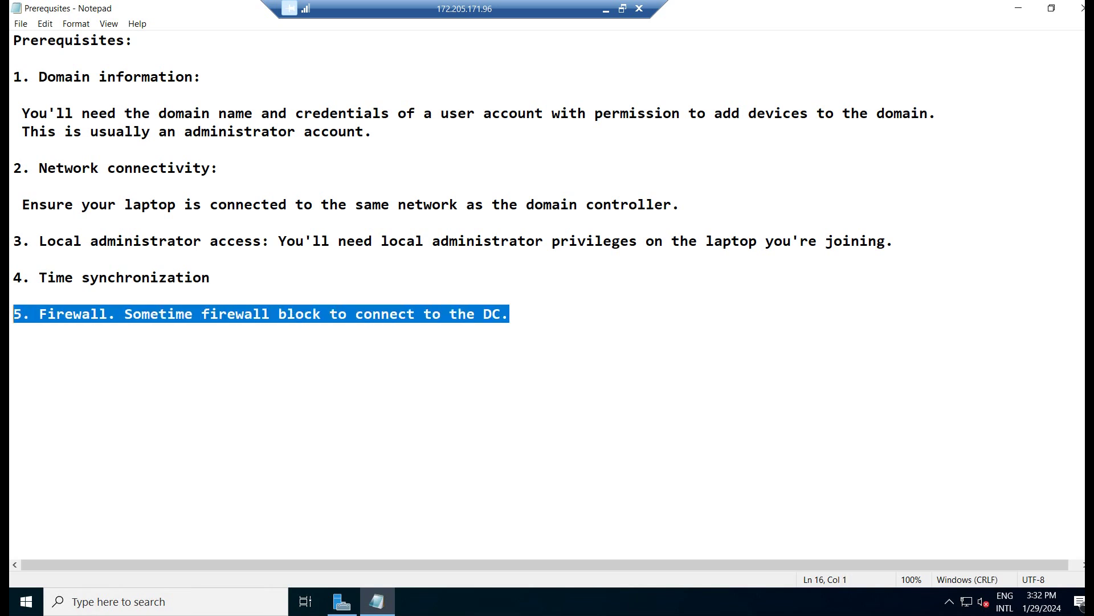
pyautogui.click(443, 370)
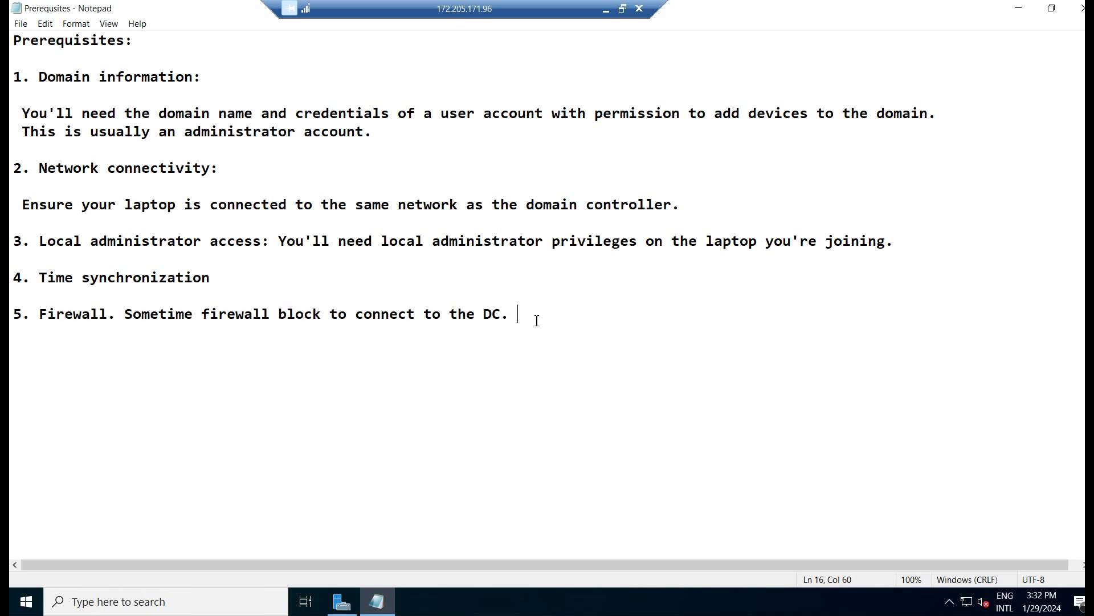
pyautogui.click(125, 277)
pyautogui.moveTo(509, 314); pyautogui.dragTo(12, 314)
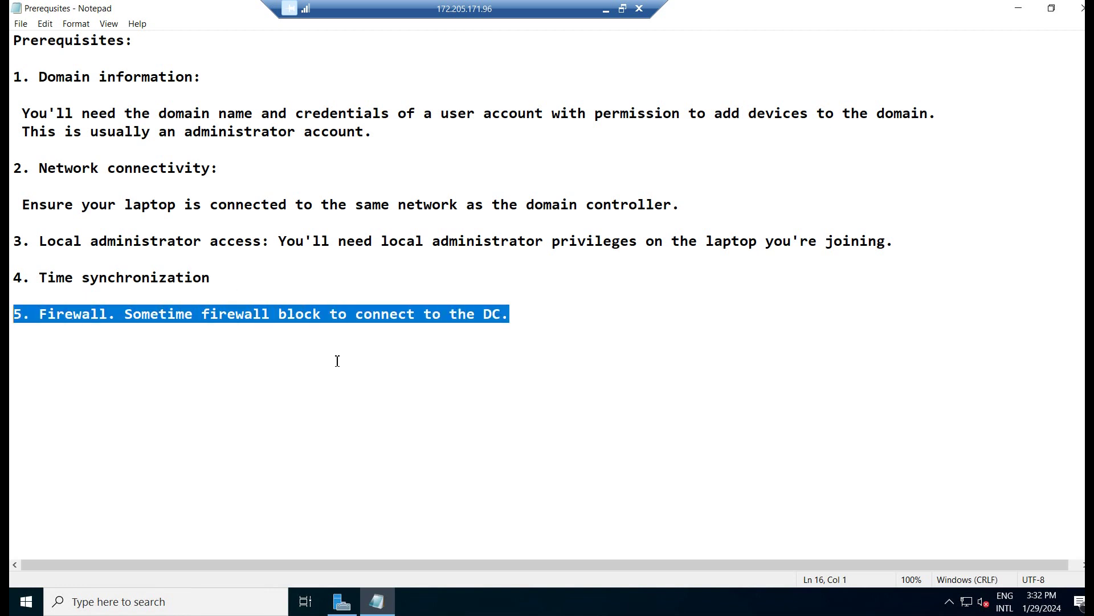
# Step: Add a sixth prerequisite below the firewall item reading "6 . verfy if you are able to communicate to domain controller"
pyautogui.click(590, 332)
pyautogui.press('Return')
pyautogui.write('6 . verfy ')
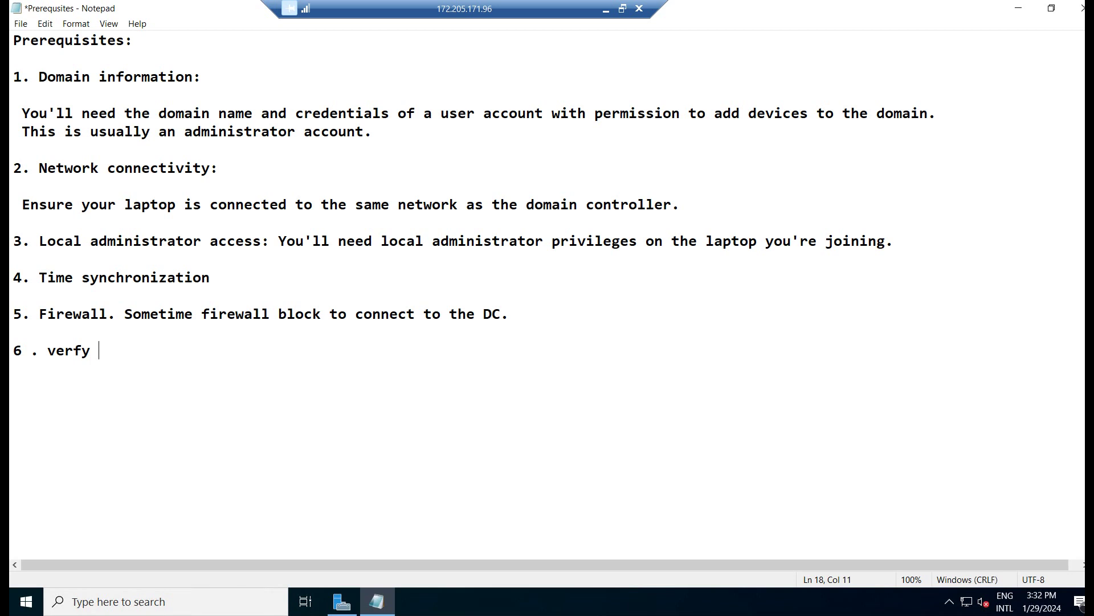
pyautogui.write('whther you are a')
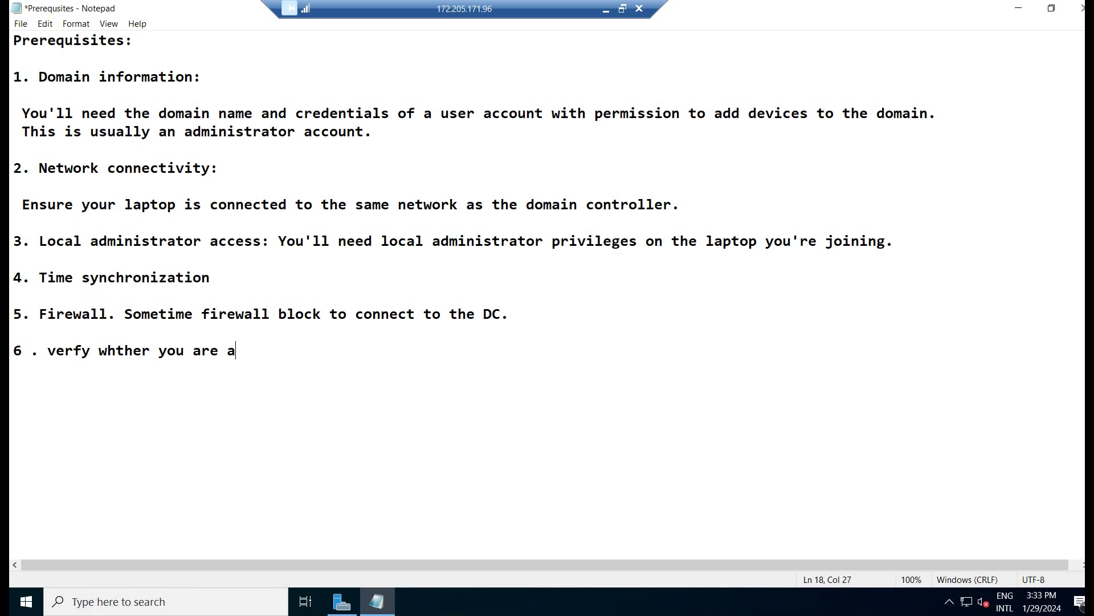
pyautogui.write('ble to communicat')
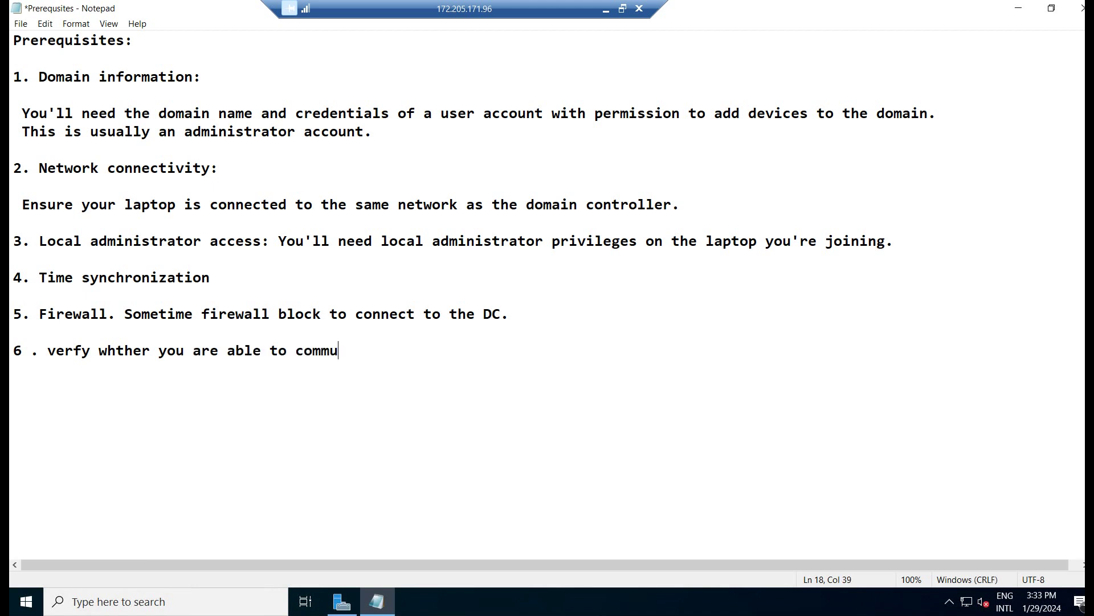
pyautogui.write('e')
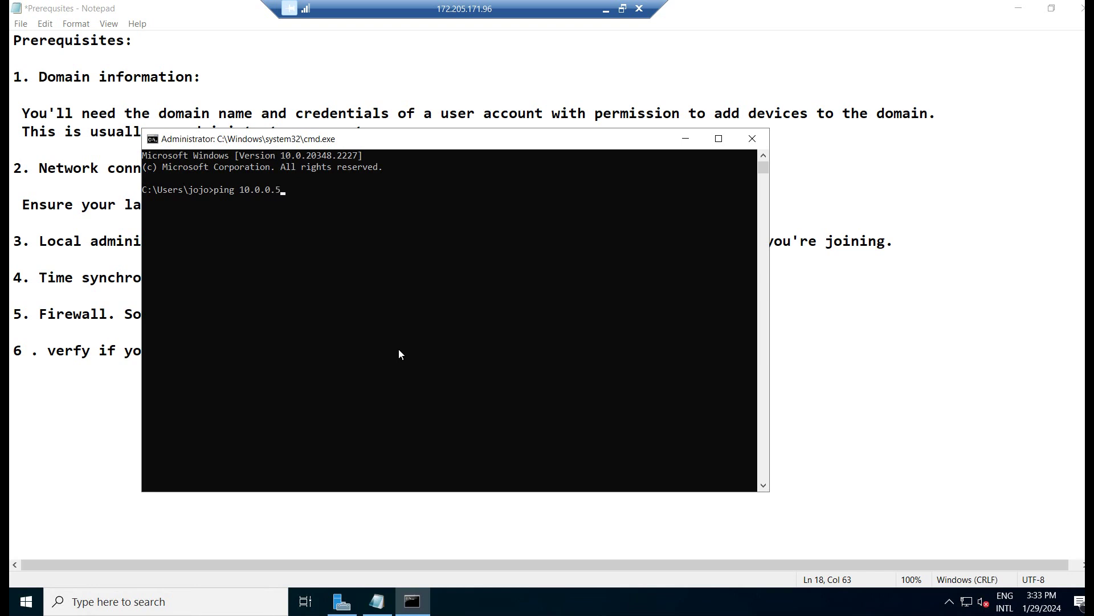
# Step: Ping 10.0.0.5 from Command Prompt to test the connection to the domain controller, and return to the note
pyautogui.press('Return')
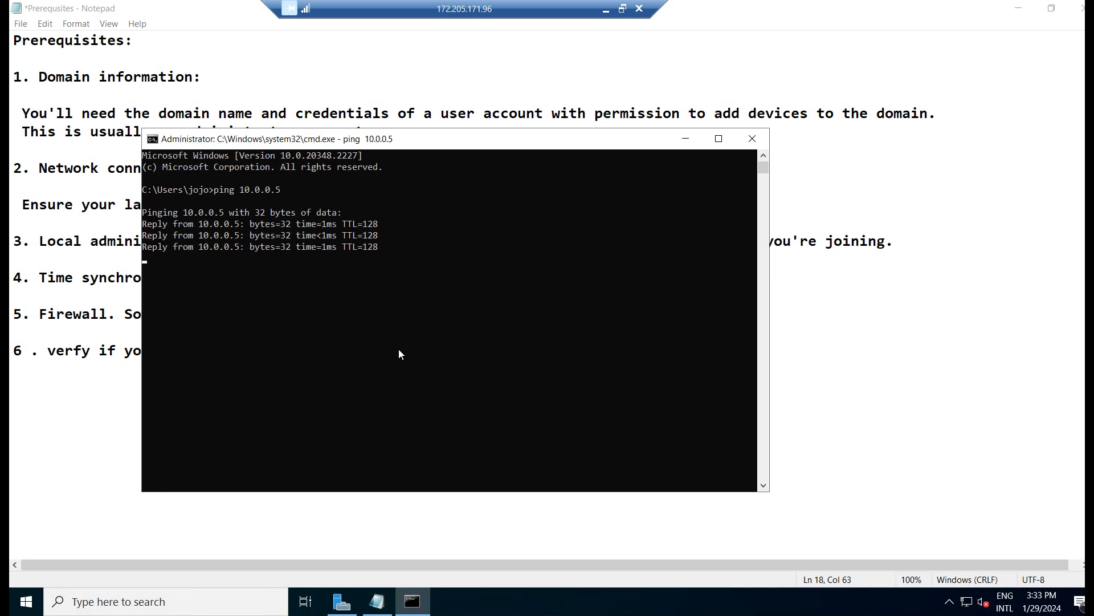
pyautogui.click(816, 367)
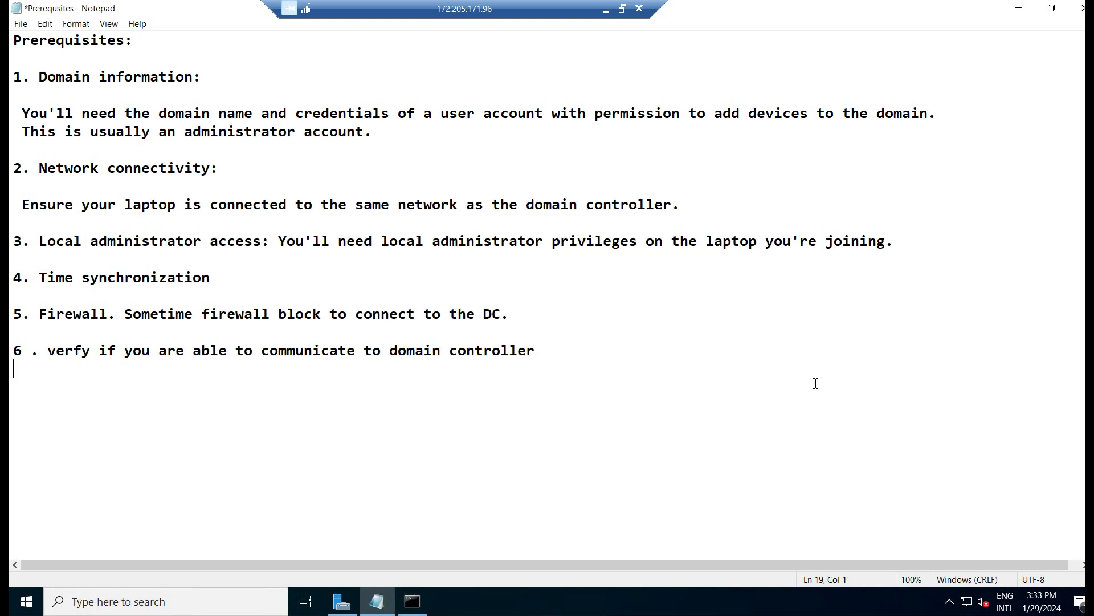
# Step: Minimize the prerequisites note and close the Command Prompt window
pyautogui.click(1019, 10)
pyautogui.click(1020, 11)
pyautogui.click(1020, 12)
pyautogui.click(1020, 13)
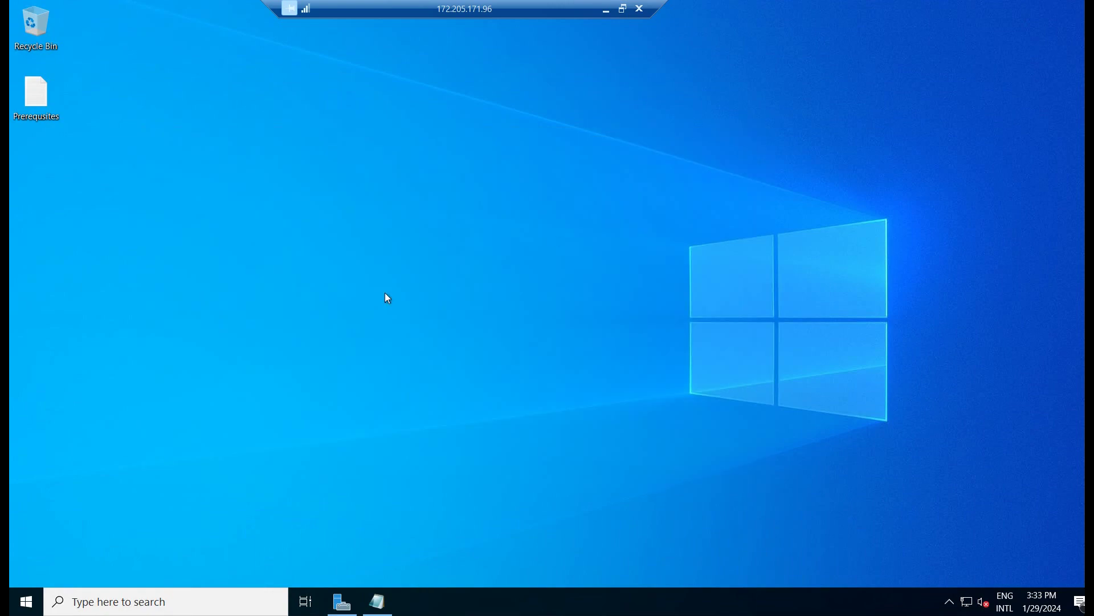
pyautogui.click(24, 609)
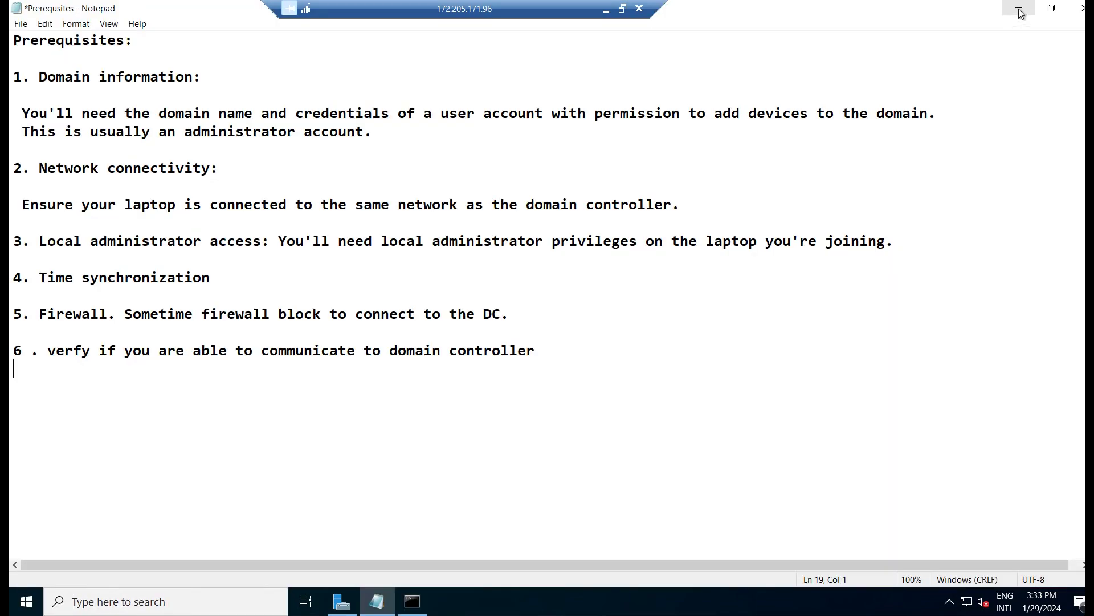
pyautogui.click(1019, 10)
pyautogui.click(1021, 13)
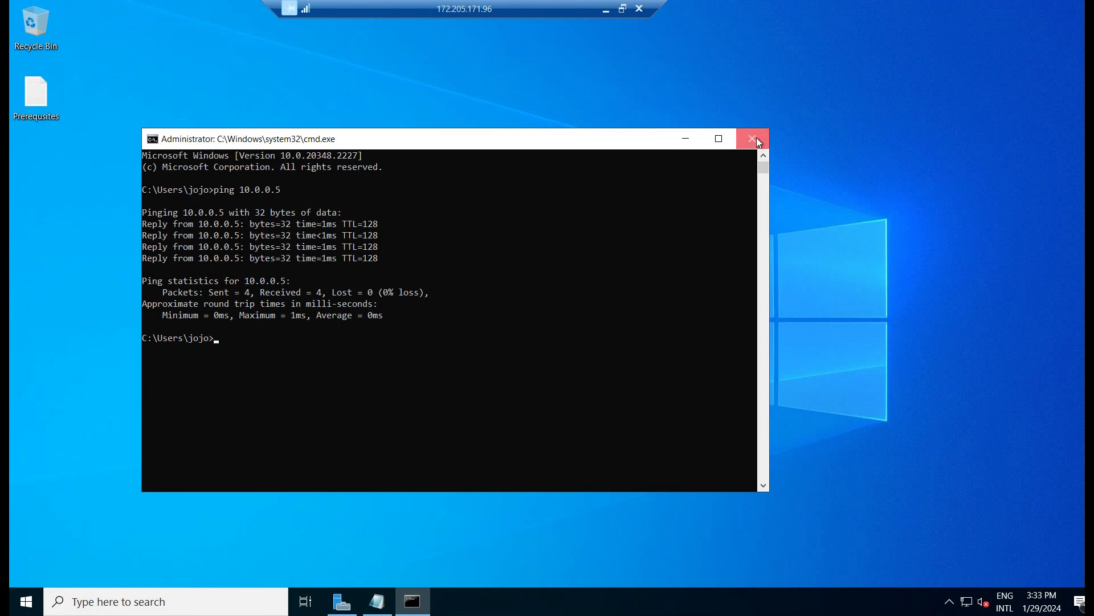
pyautogui.click(753, 139)
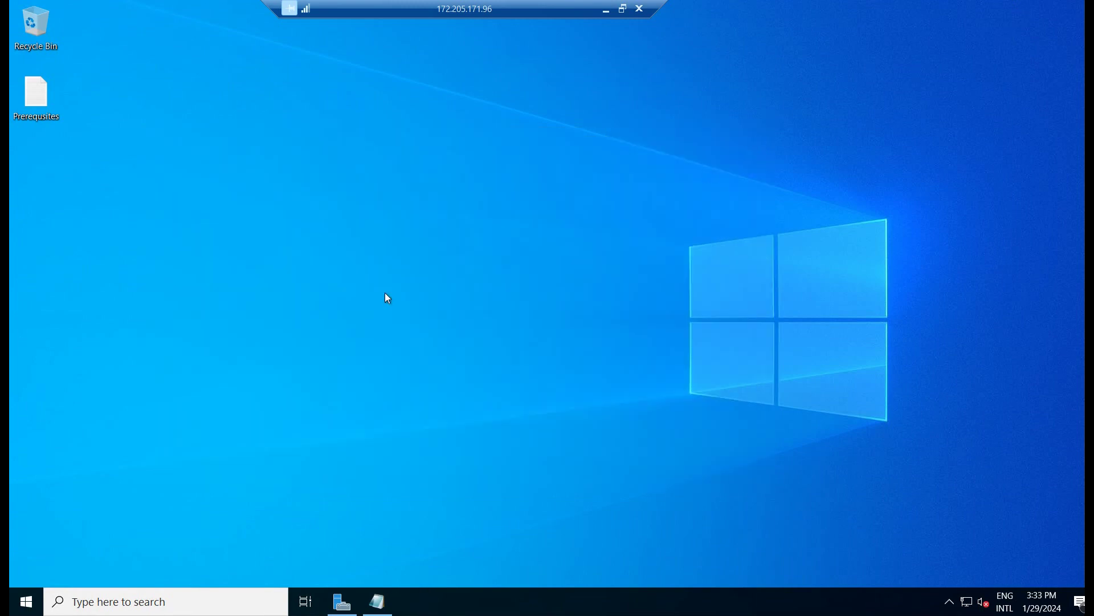
# Step: Open Server Manager, dismissing its Windows Admin Center notice, and show the Local Server properties
pyautogui.click(23, 604)
pyautogui.click(27, 605)
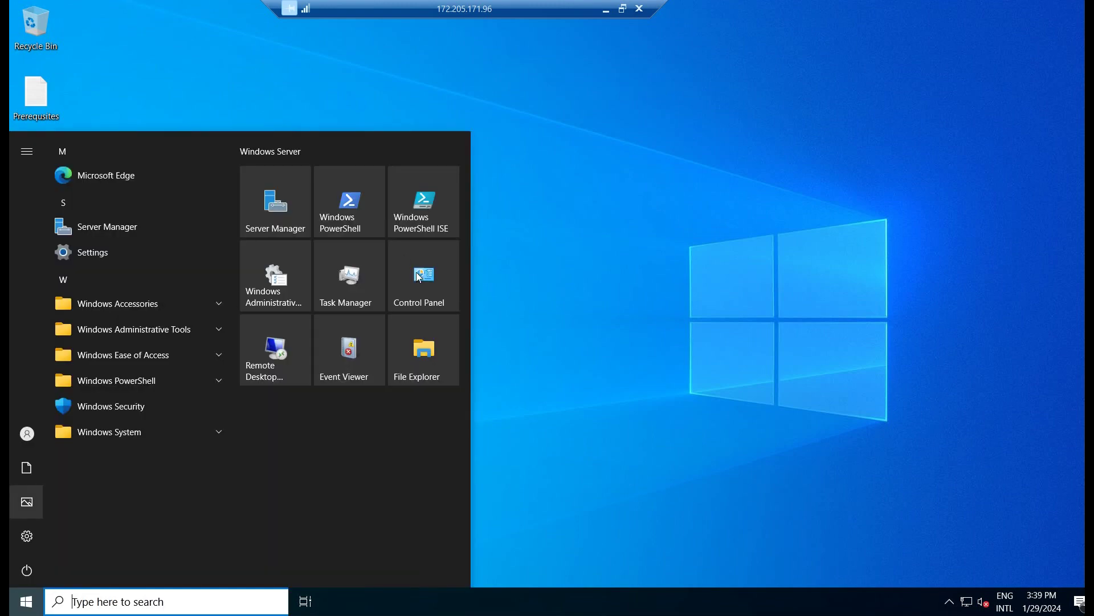
pyautogui.click(277, 215)
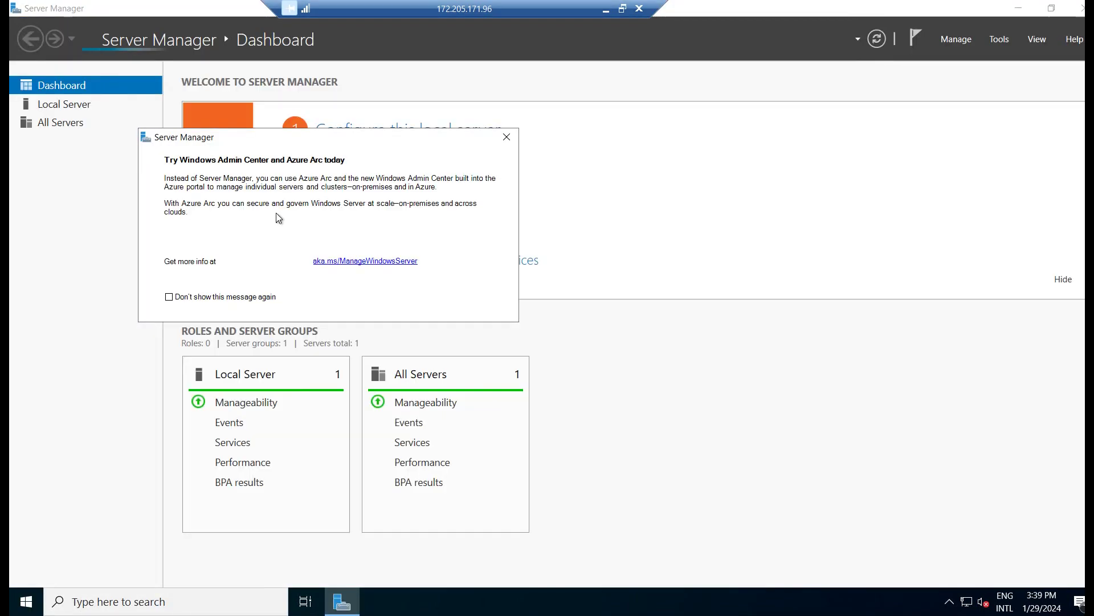
pyautogui.click(507, 138)
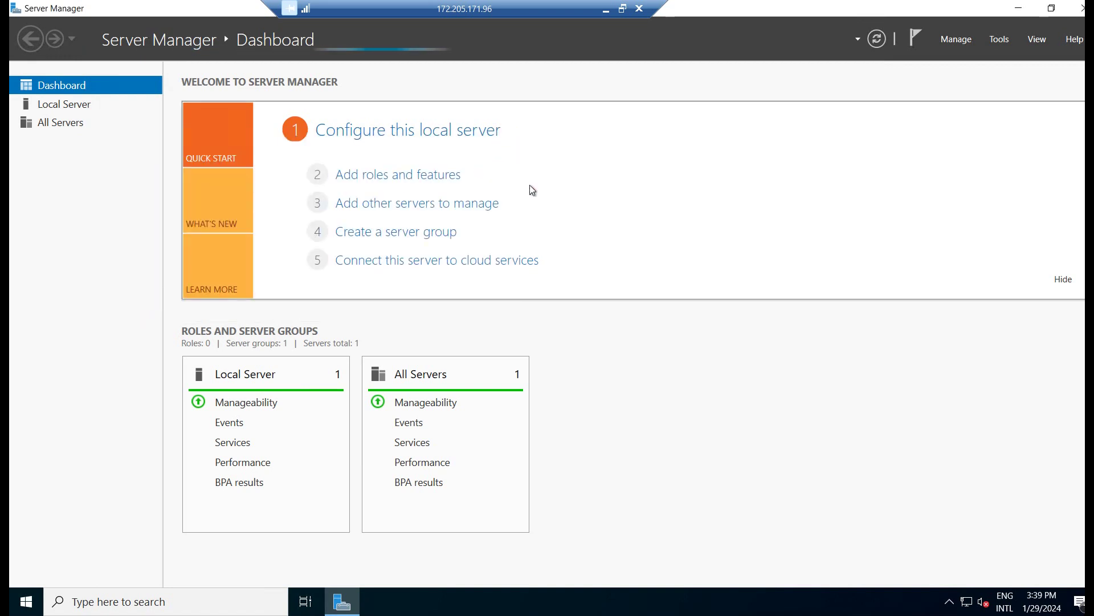
pyautogui.click(81, 106)
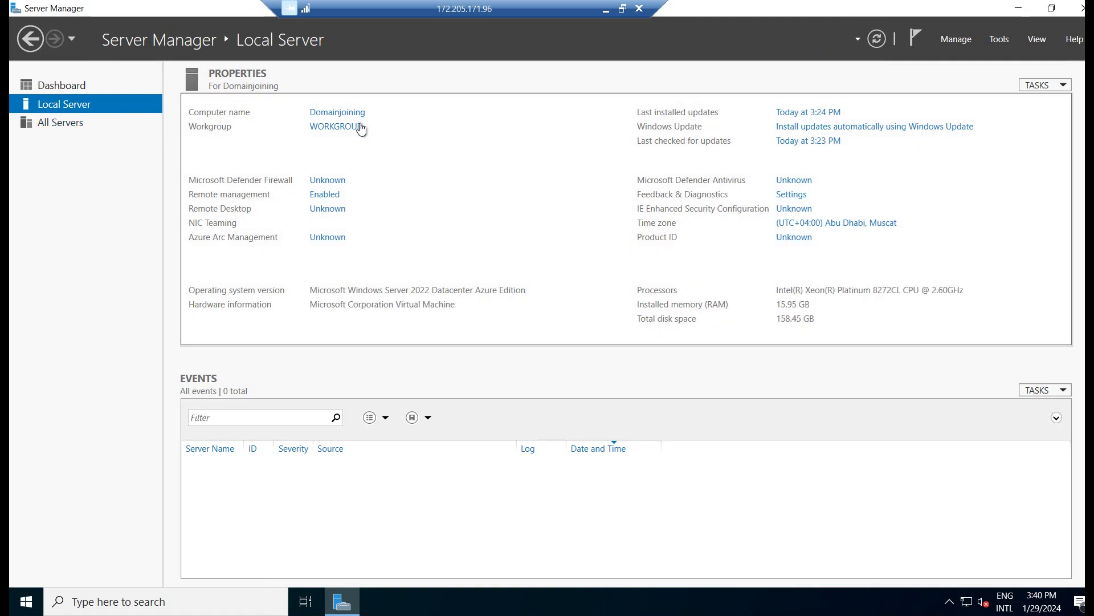
# Step: Change the computer's membership from workgroup to the domain joyroute.com and submit the change
pyautogui.click(347, 127)
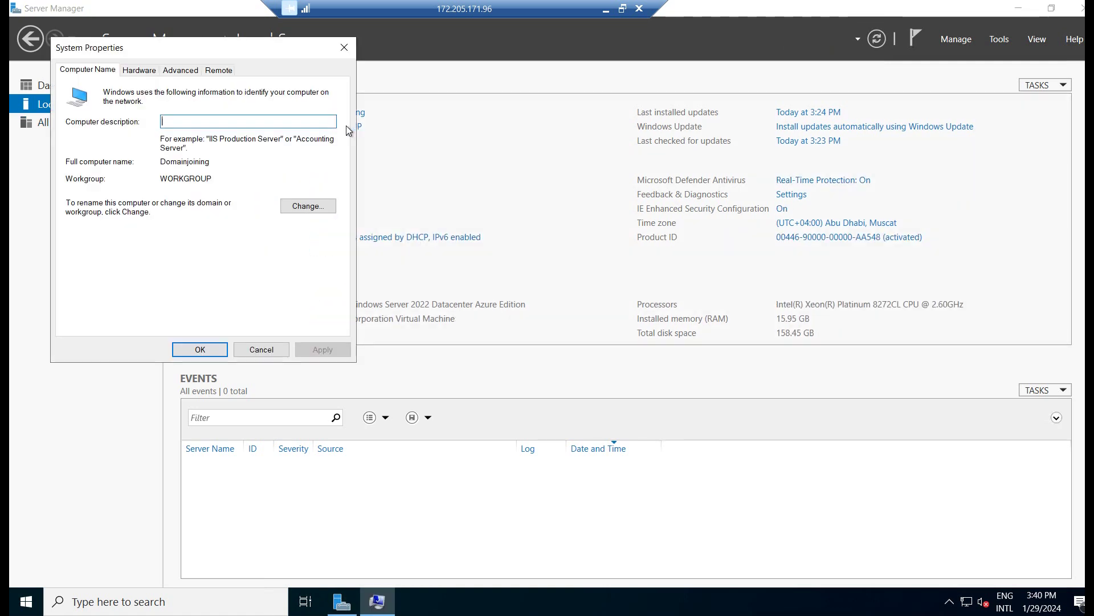
pyautogui.click(309, 209)
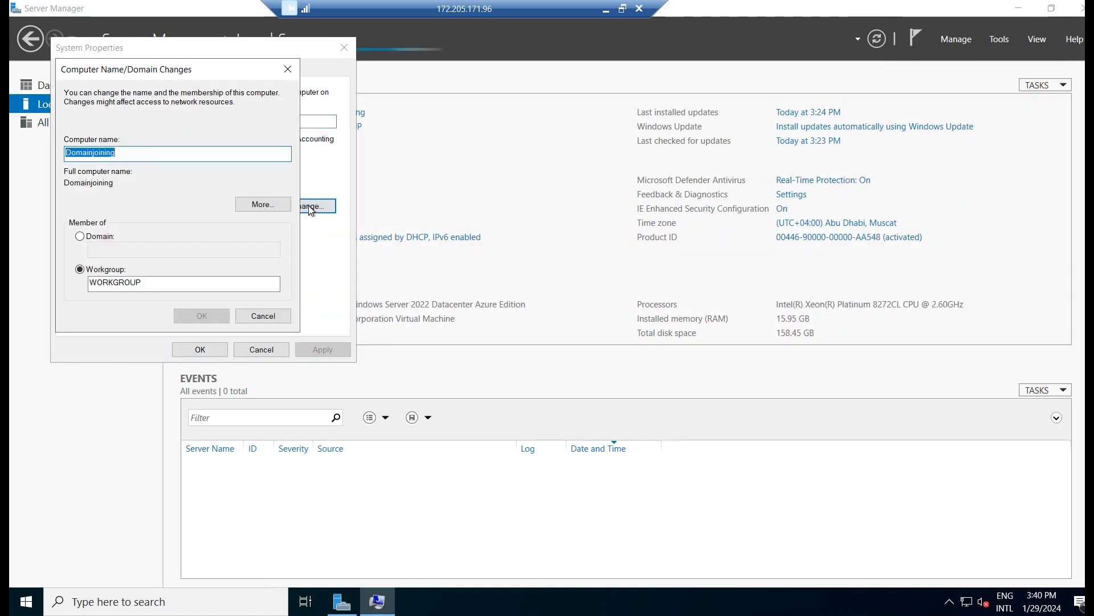
pyautogui.click(98, 235)
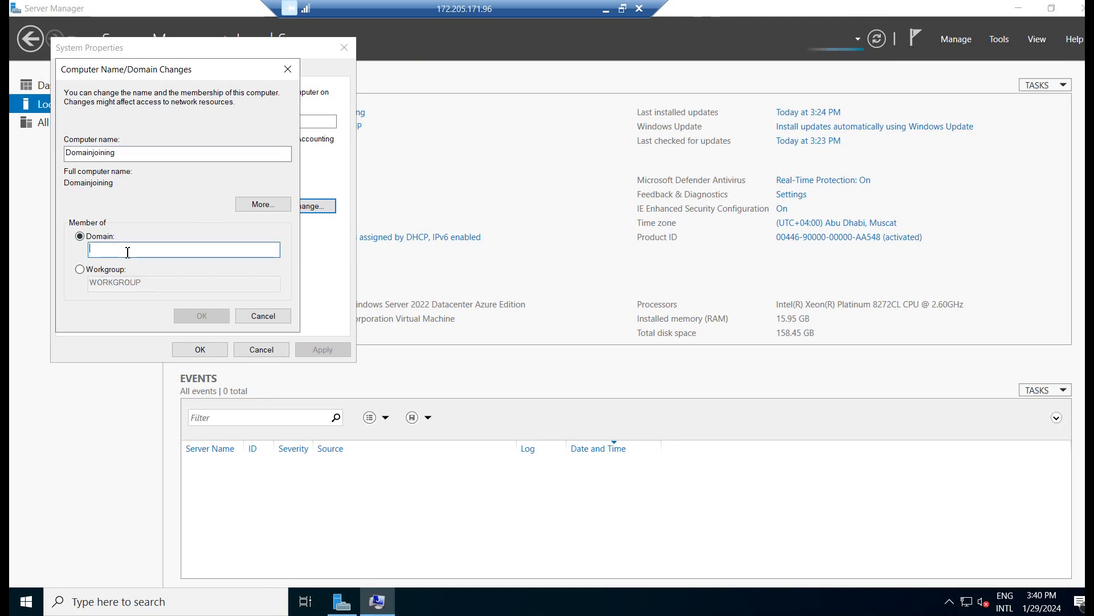
pyautogui.write('joyr')
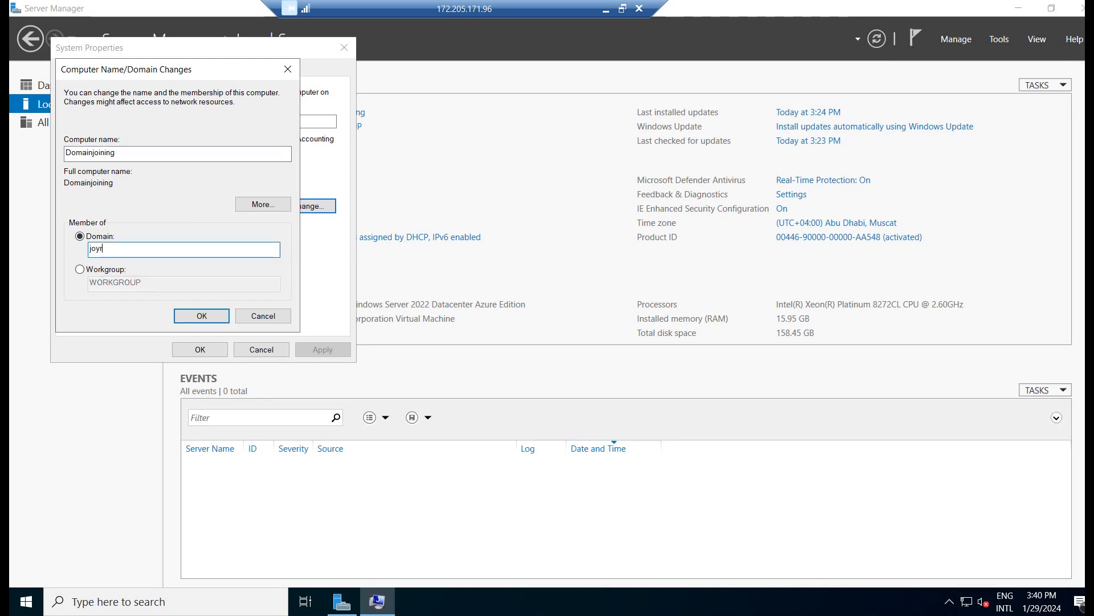
pyautogui.write('oute.com')
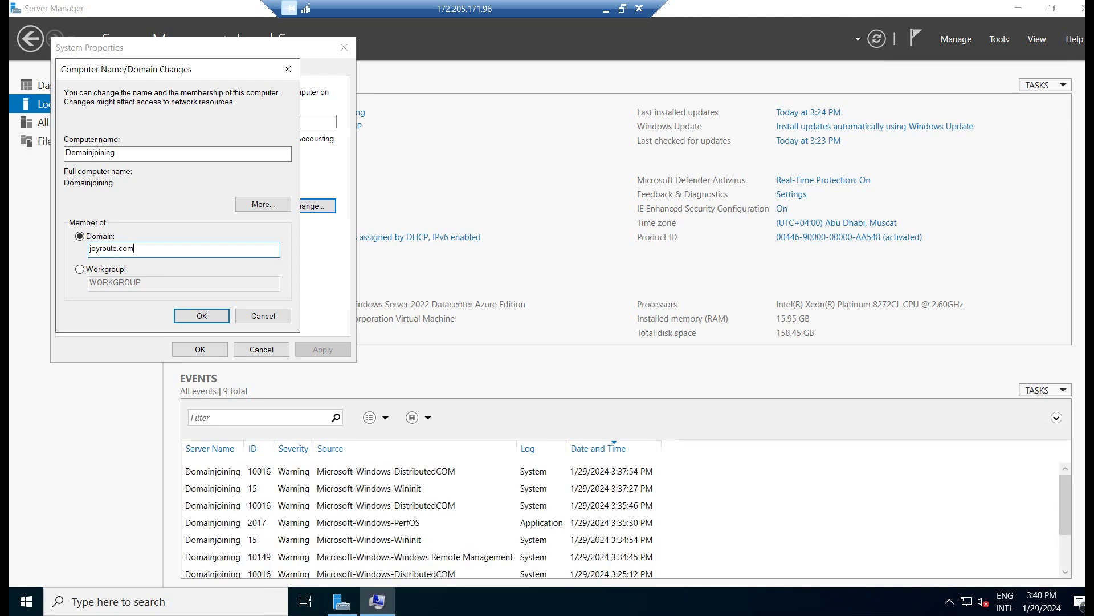
pyautogui.click(202, 317)
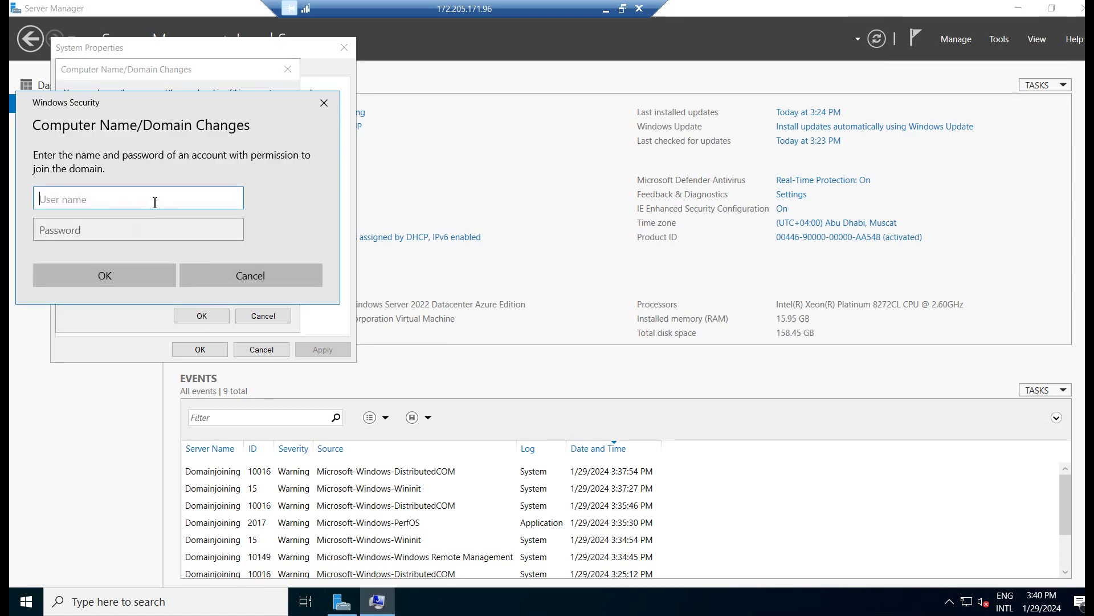
# Step: Authorize the domain join with the permitted account's user name and password, and acknowledge the welcome and restart notices
pyautogui.write('jojo')
pyautogui.press('Tab')
pyautogui.write('*****')
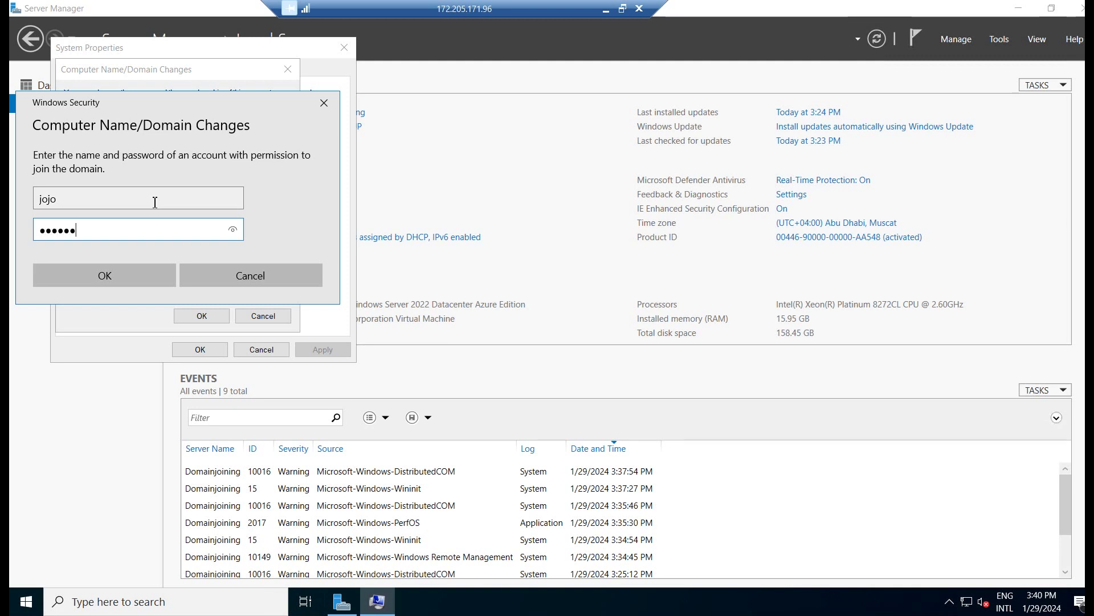
pyautogui.click(138, 279)
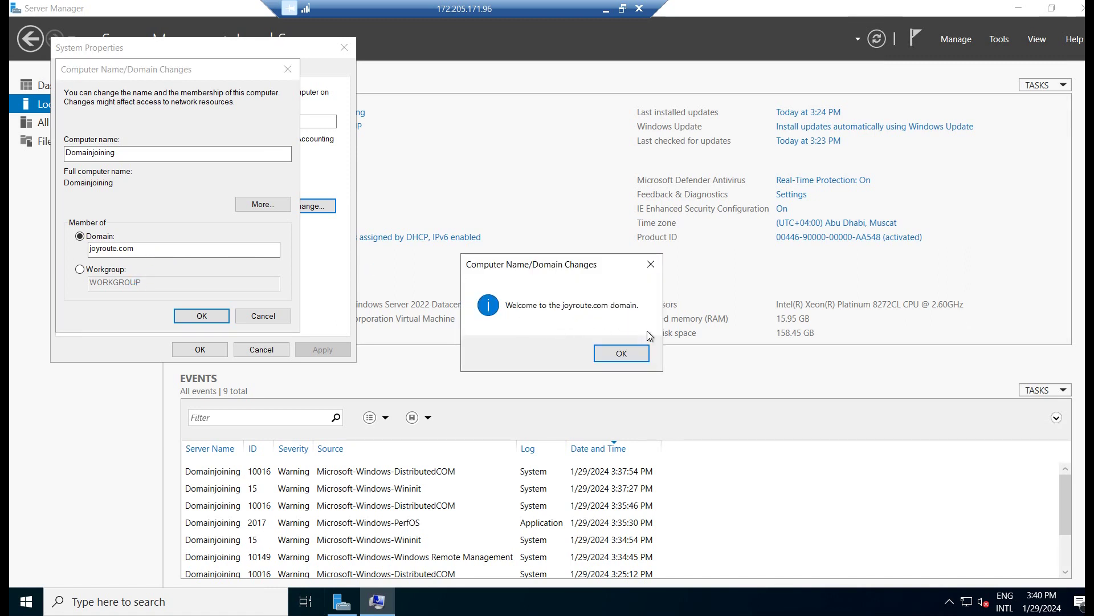
pyautogui.click(627, 352)
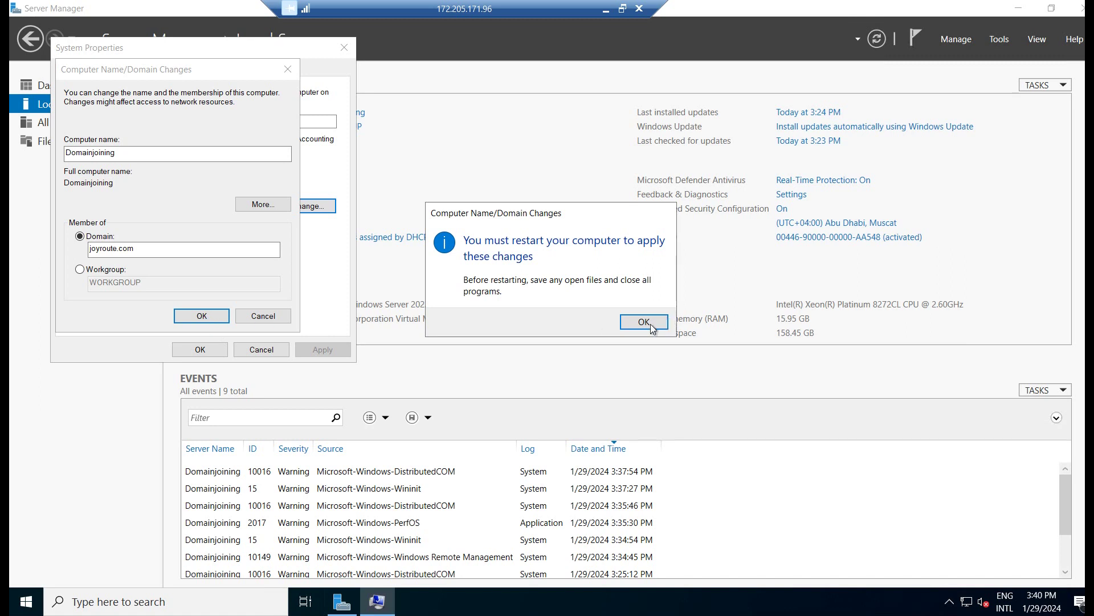
pyautogui.click(647, 323)
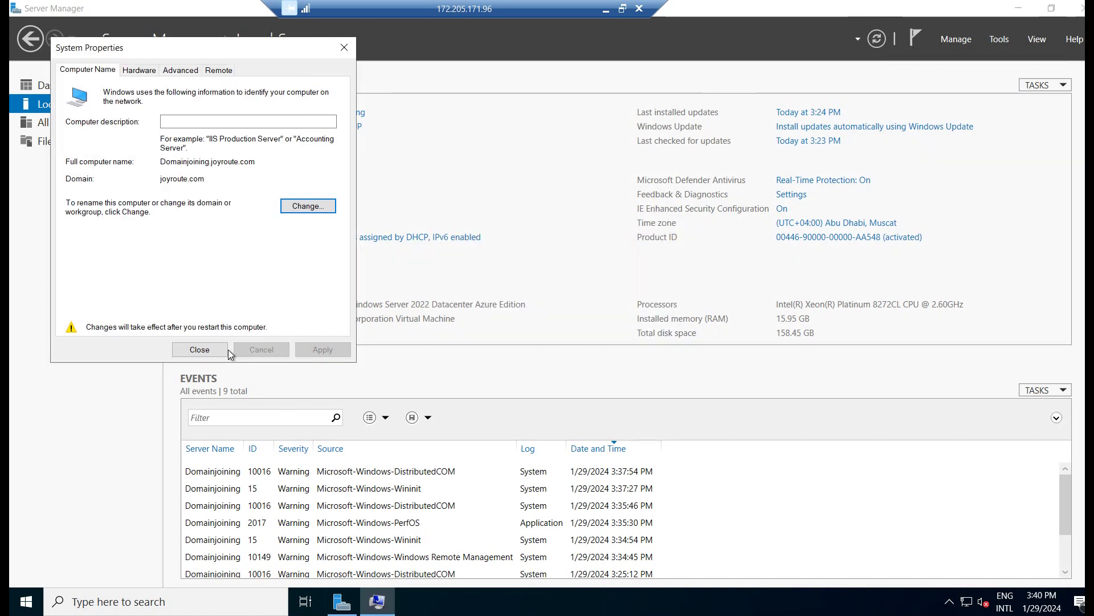
# Step: Close System Properties, postponing the restart, and refresh the Local Server properties in Server Manager
pyautogui.click(200, 350)
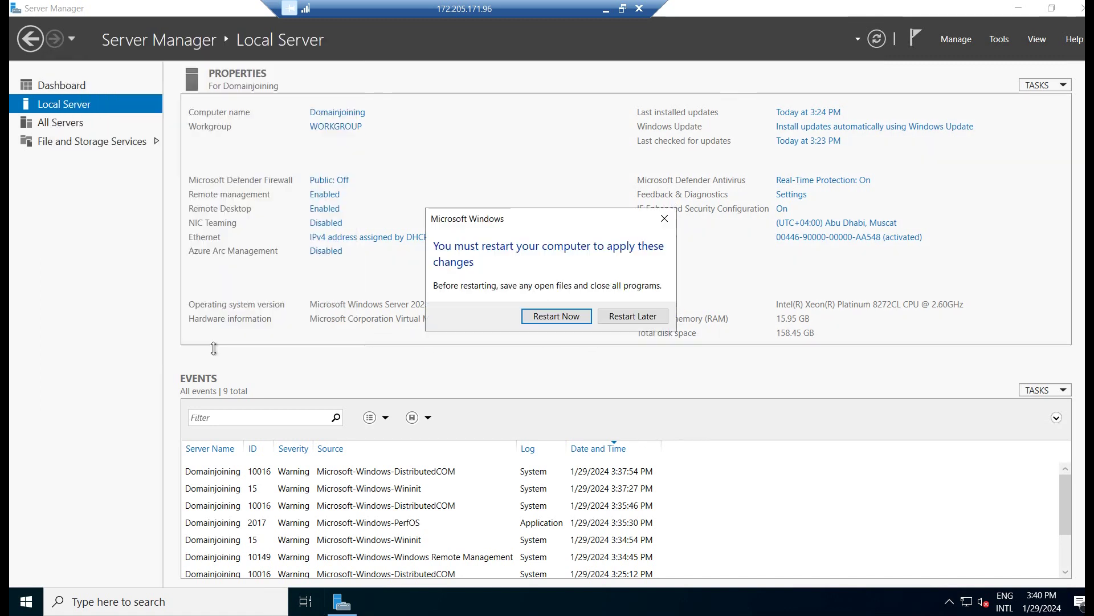
pyautogui.click(627, 317)
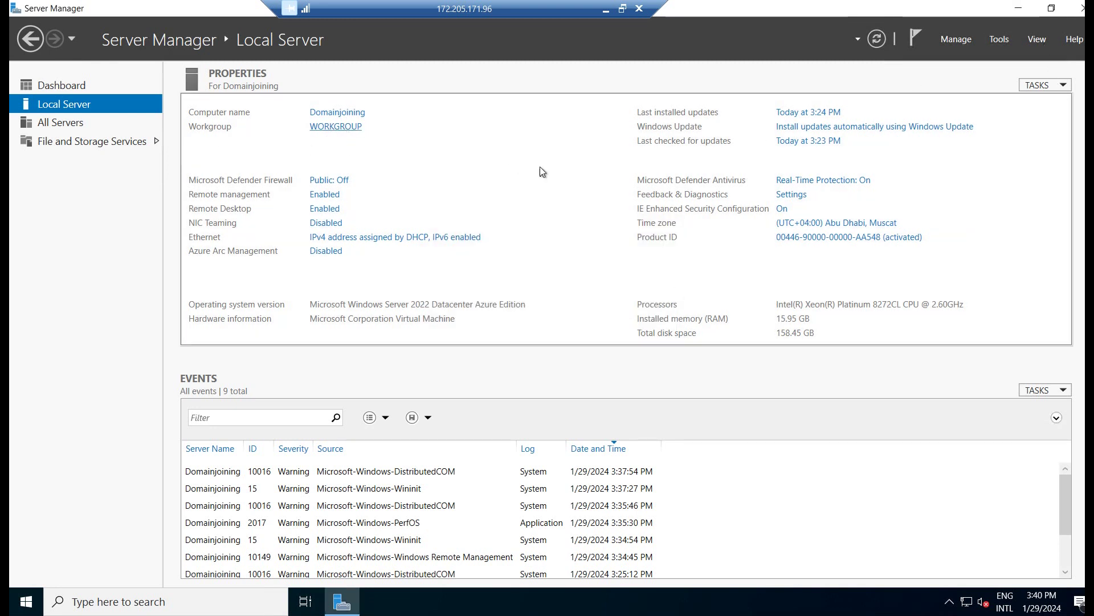
pyautogui.click(878, 41)
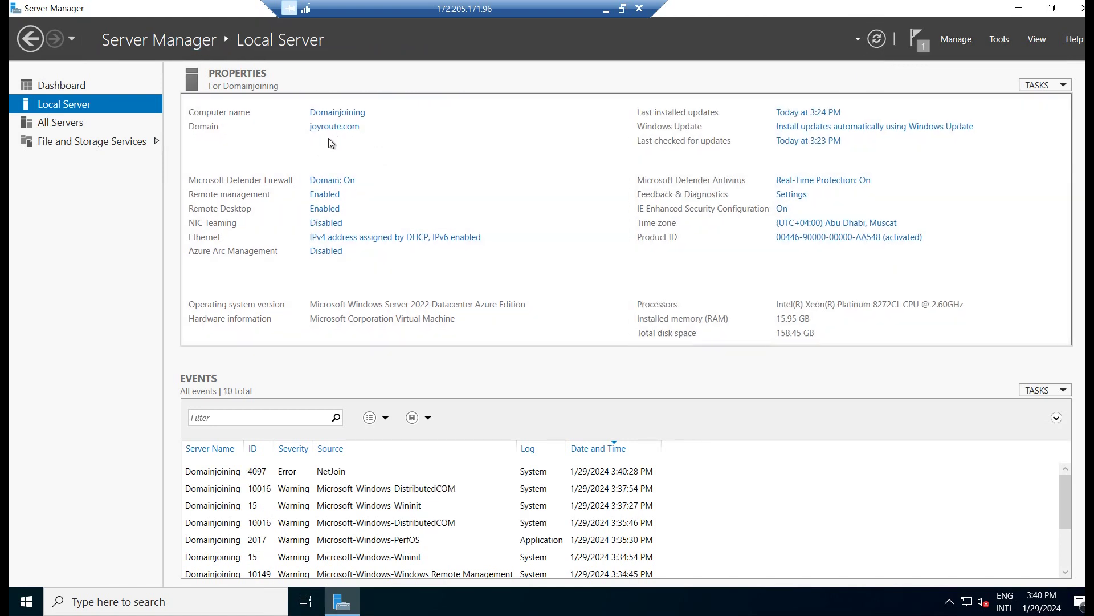
# Step: Minimize Server Manager and show the properties of This PC from File Explorer on the Windows 11 computer
pyautogui.click(1018, 8)
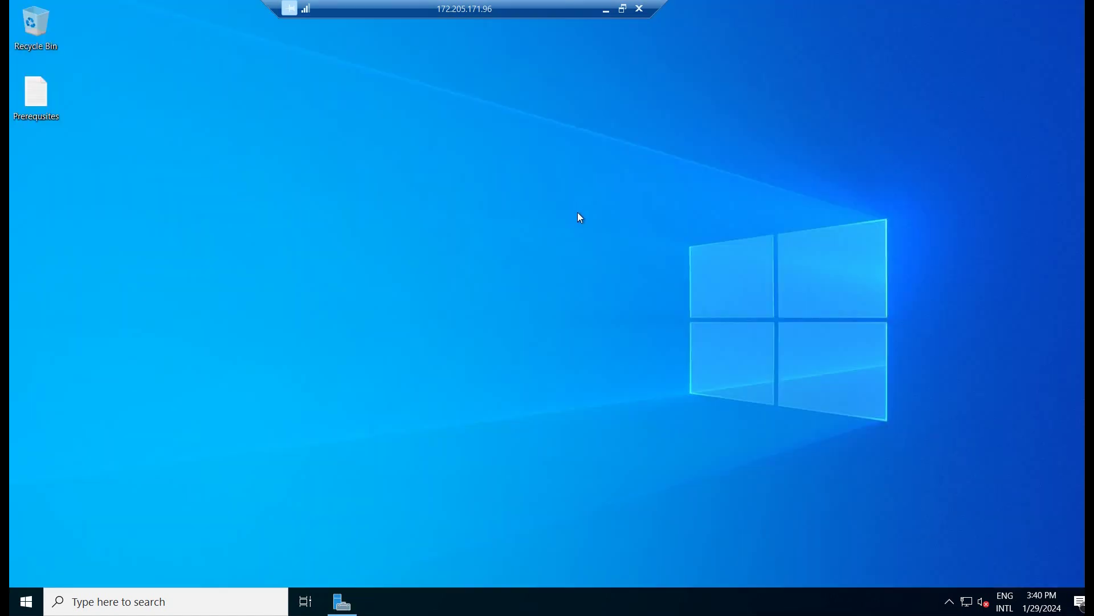
pyautogui.press('super+e')
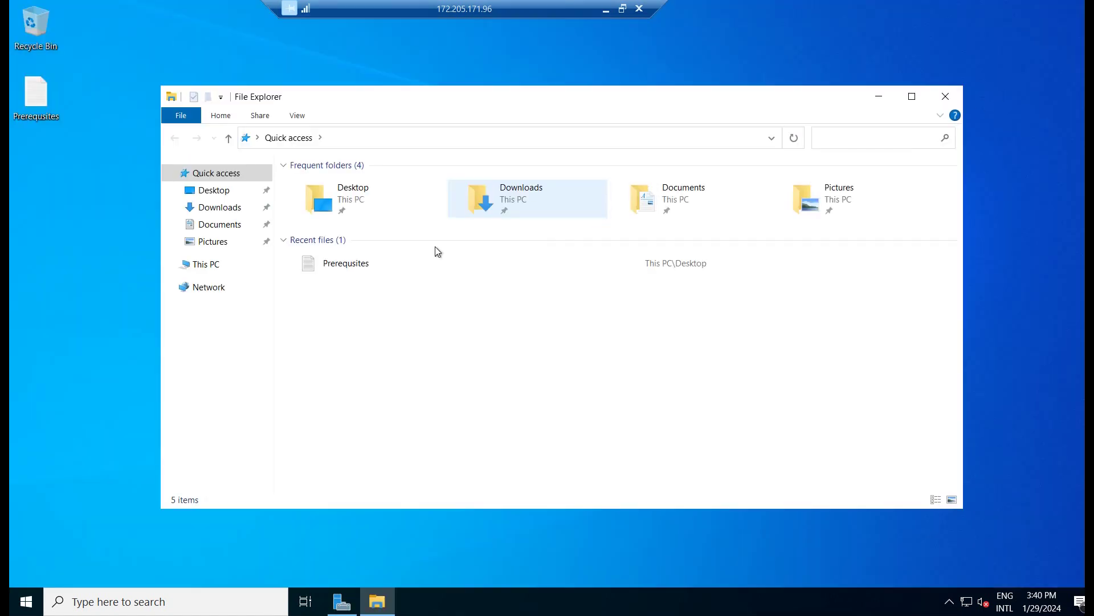
pyautogui.click(68, 436)
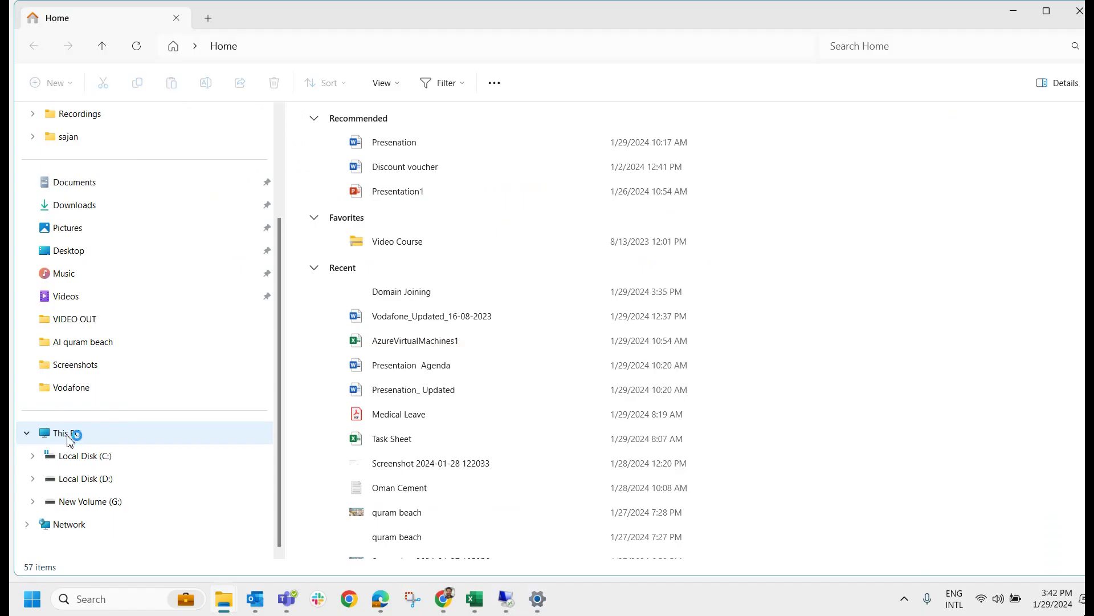
pyautogui.rightClick(69, 436)
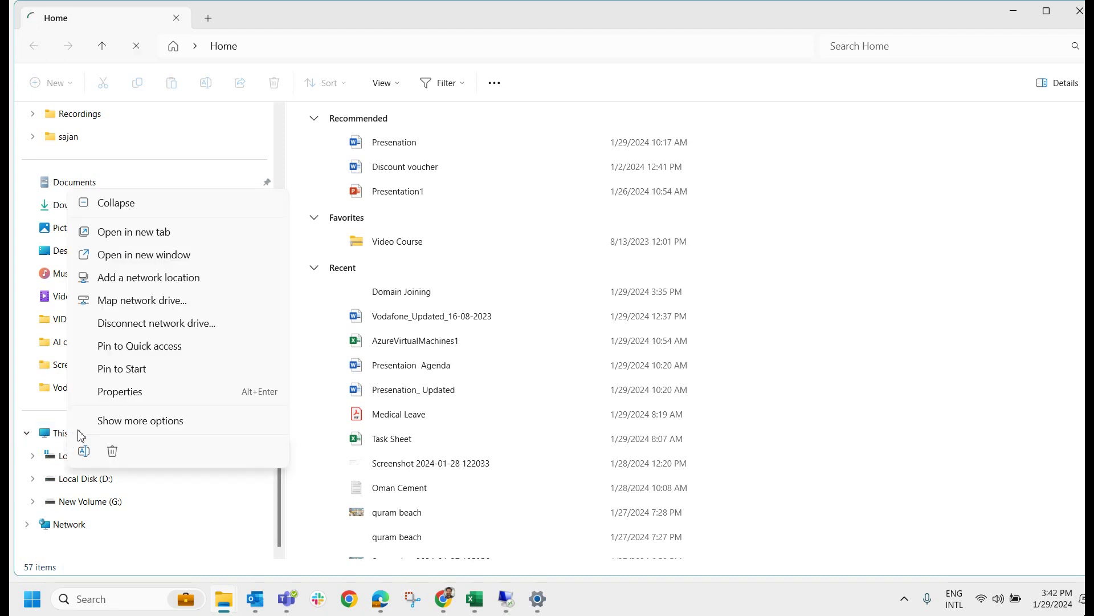
pyautogui.click(144, 397)
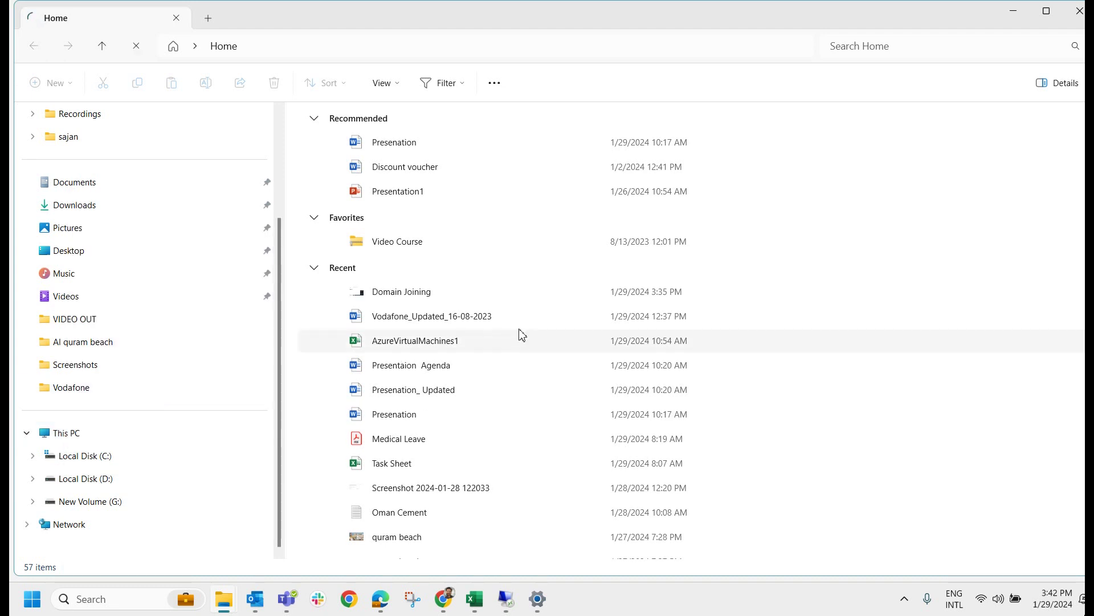
pyautogui.click(537, 596)
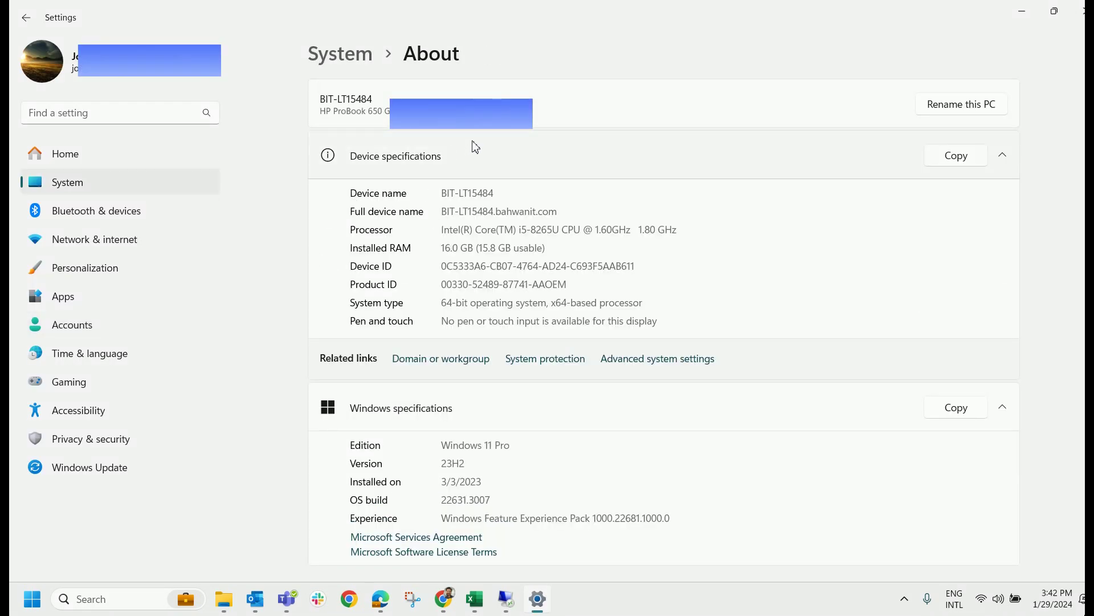
# Step: Open the Windows 11 computer's advanced system settings and bring up its computer name and domain membership change dialog
pyautogui.click(679, 368)
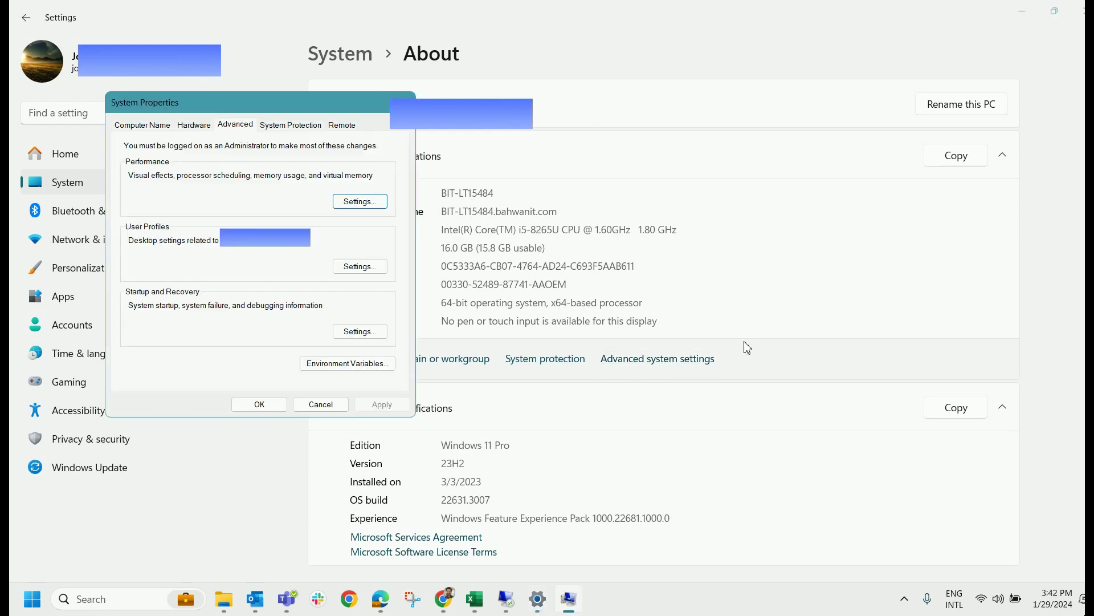
pyautogui.click(148, 127)
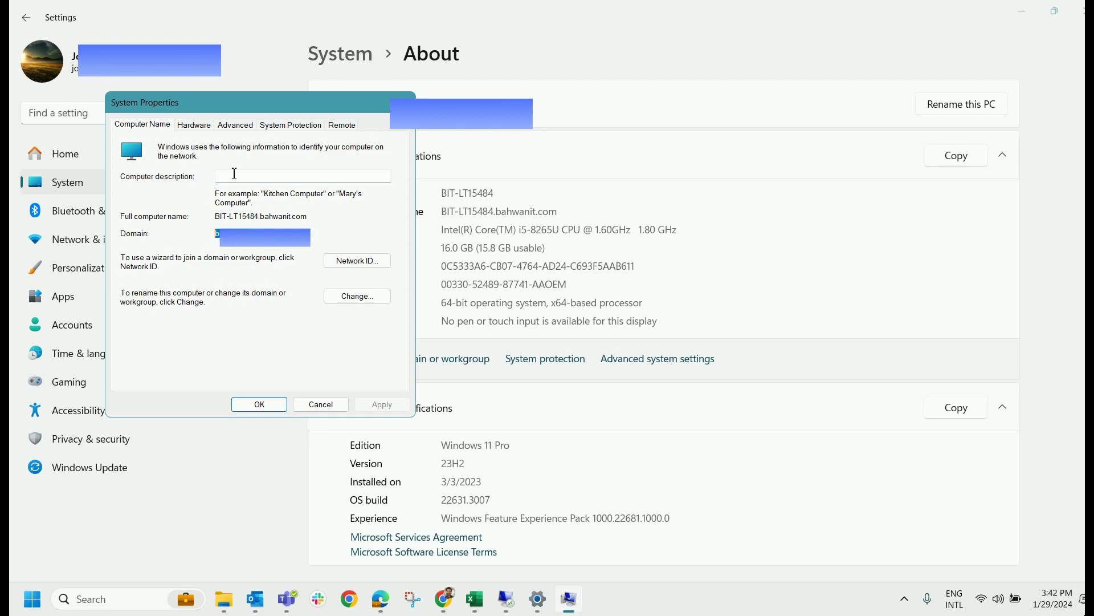
pyautogui.click(355, 295)
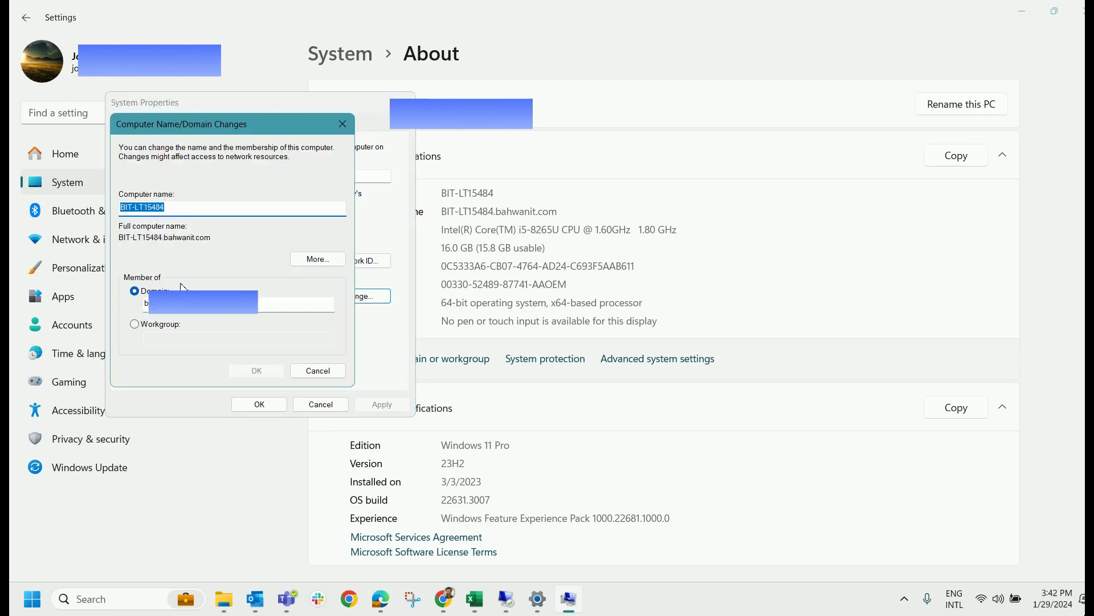